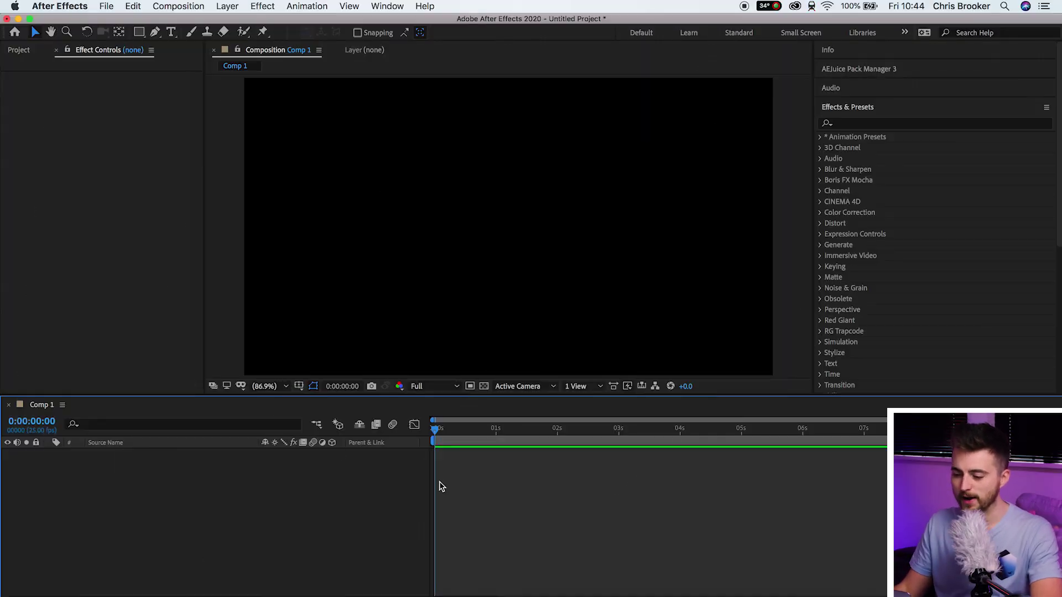
# Lower the divider between the Composition panel and Timeline so the Comp 1 viewer is larger.
pyautogui.moveTo(374, 395); pyautogui.dragTo(376, 440)
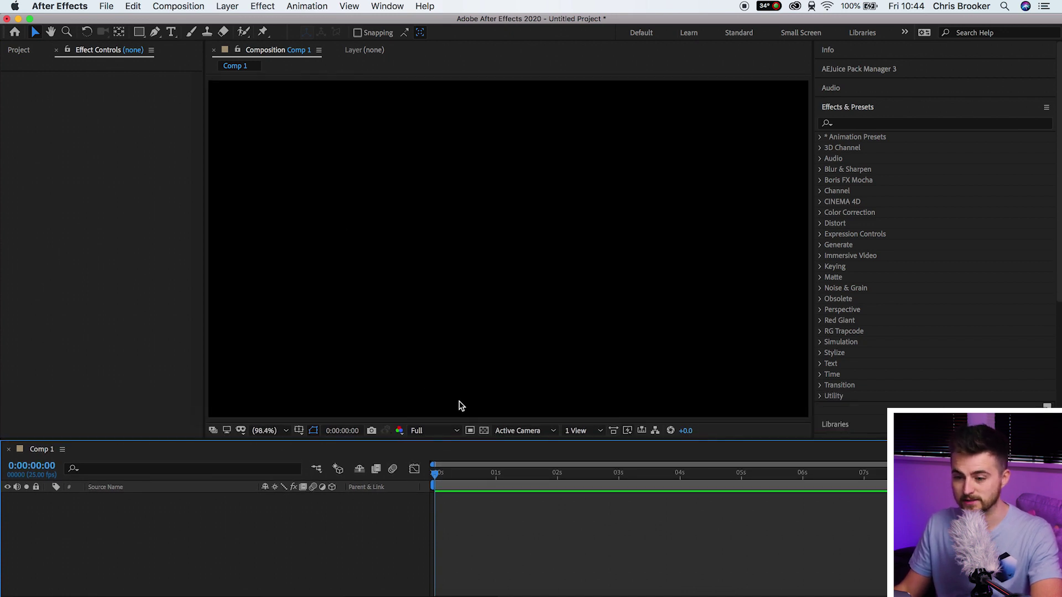
# Create a text layer reading 'This is a star wars inspired text effect' / 'inspired text effect of AdobeAfter Effects.'.
pyautogui.click(172, 32)
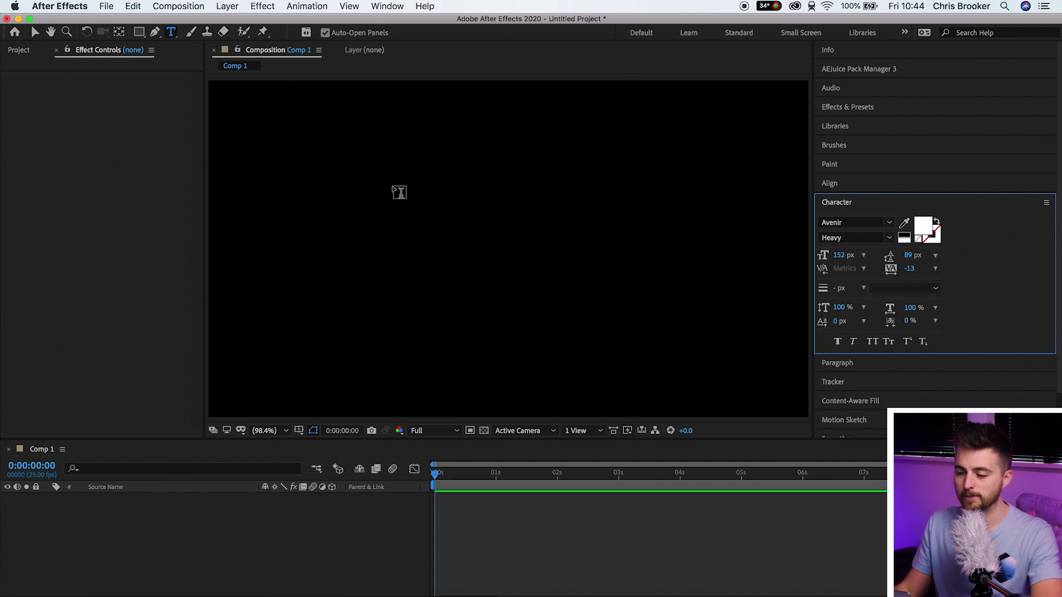
pyautogui.click(393, 185)
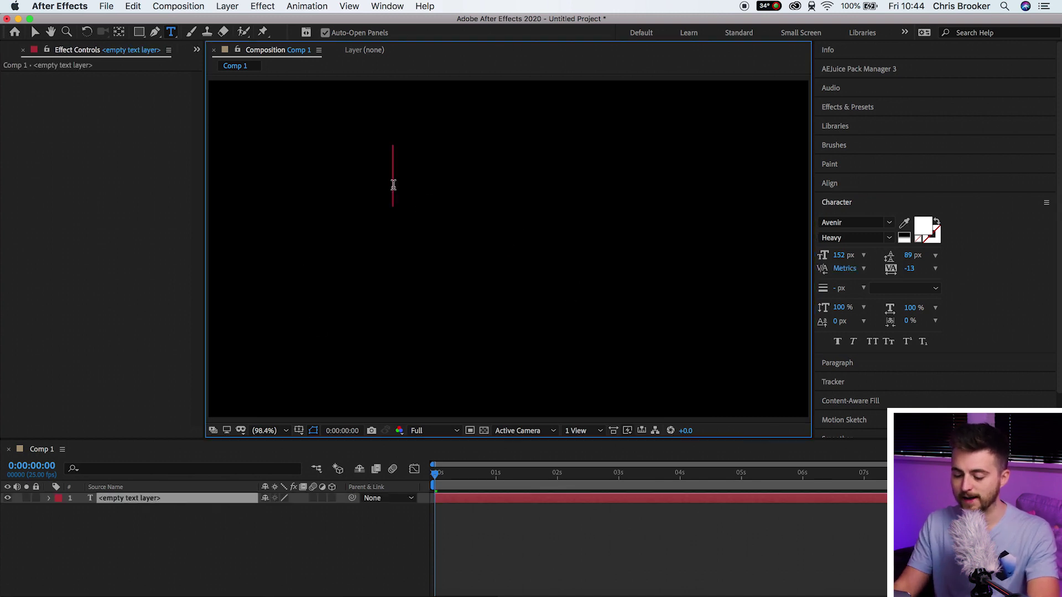
pyautogui.write('Th')
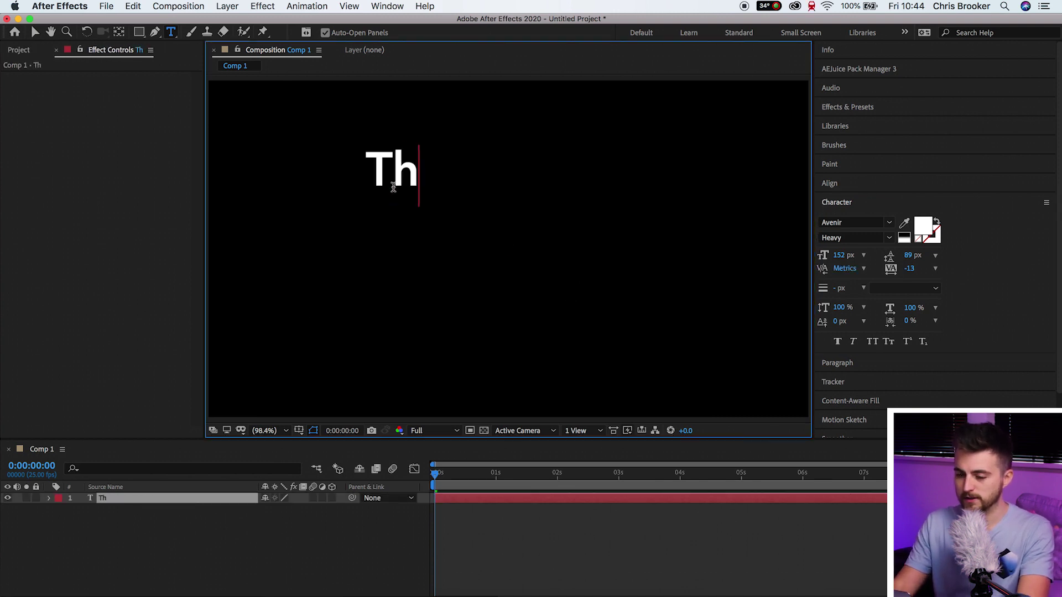
pyautogui.write('is is a star wa')
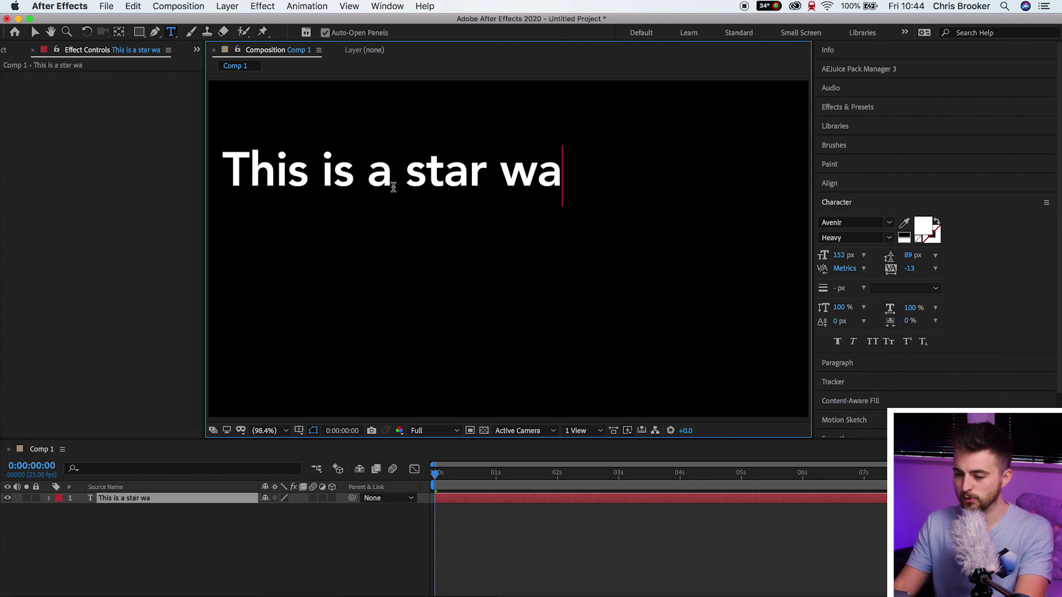
pyautogui.write('rs inspi')
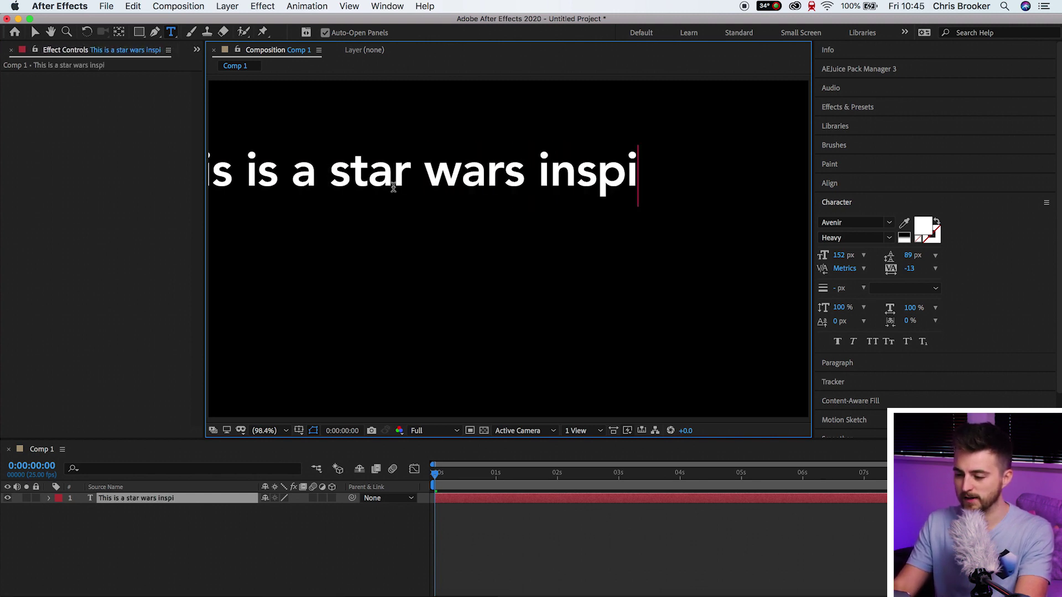
pyautogui.write('red text effect')
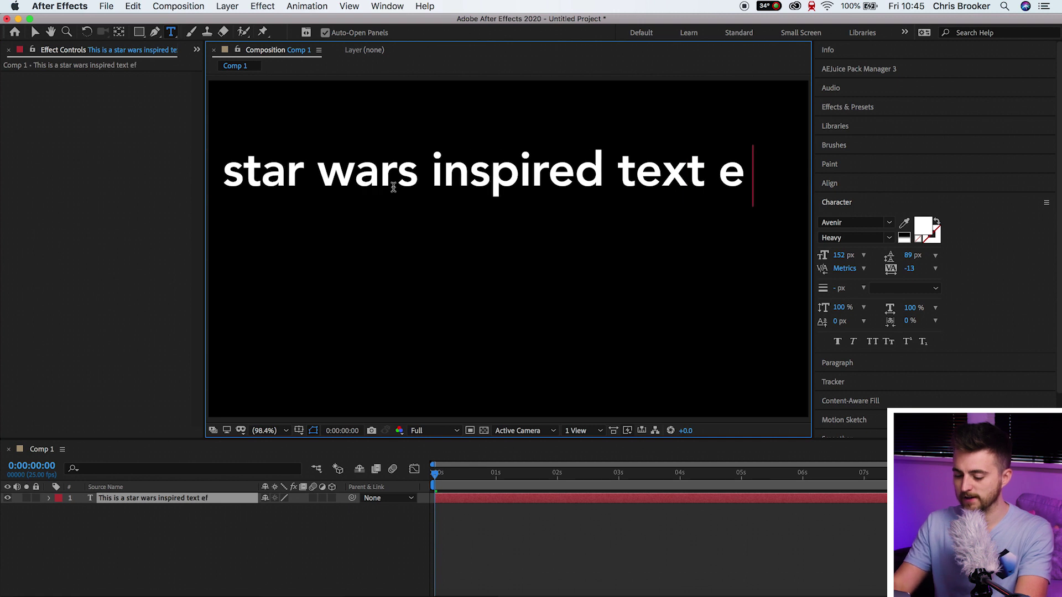
pyautogui.press('Return')
pyautogui.write('inspired text effect of AdobeA')
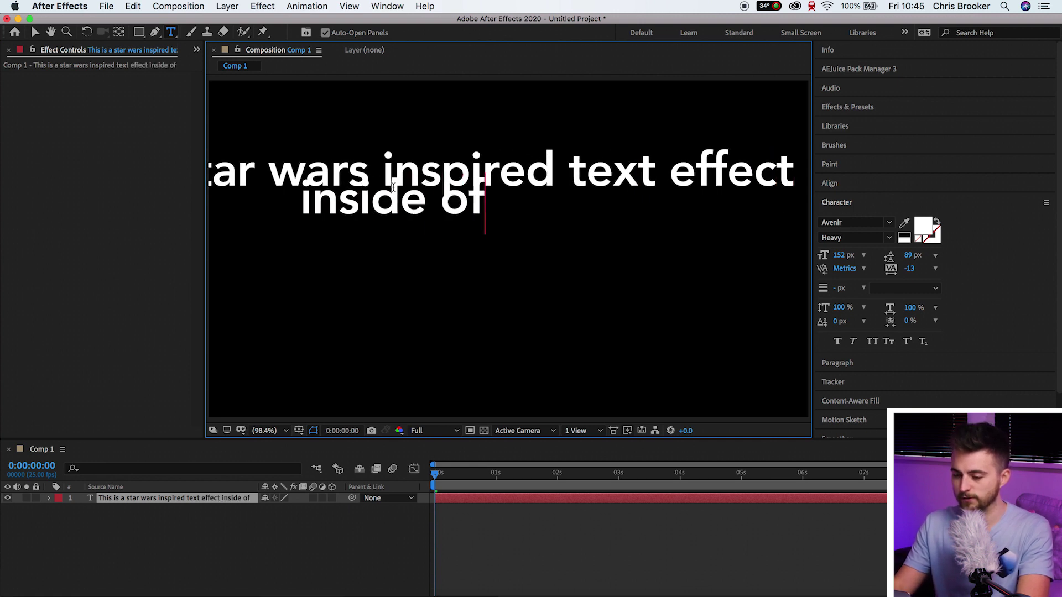
pyautogui.write('fter')
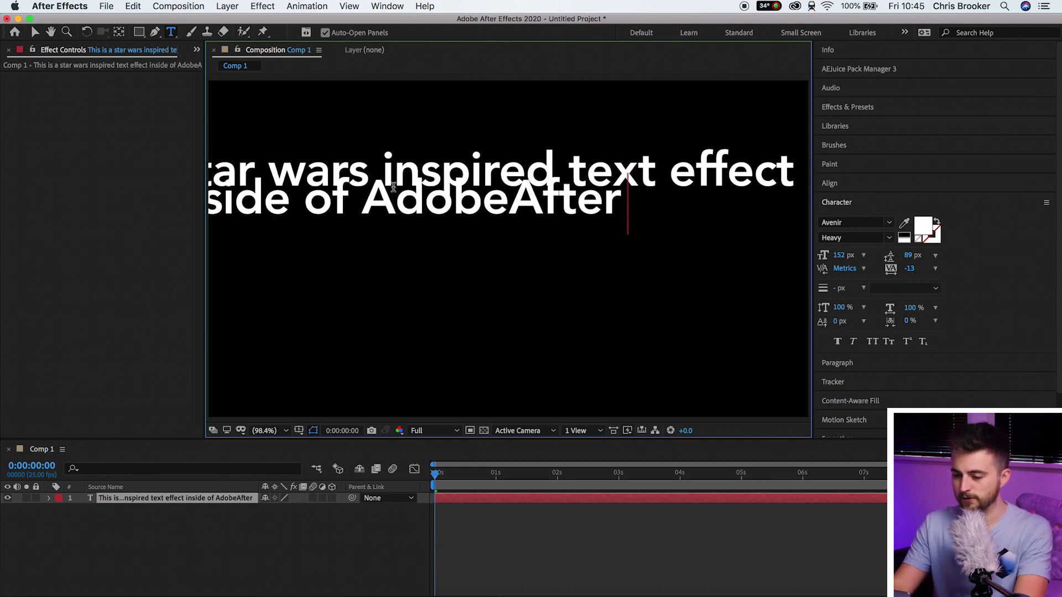
pyautogui.write(' Effects.')
# Add several lines of random filler letters and select all the text in the layer.
pyautogui.press('Return')
pyautogui.write('isjfnojebrgijebrgijewg')
pyautogui.press('Return')
pyautogui.write('wjrbgojewbgrojwrbgow')
pyautogui.press('Return')
pyautogui.write('wjorhgouewghojerg')
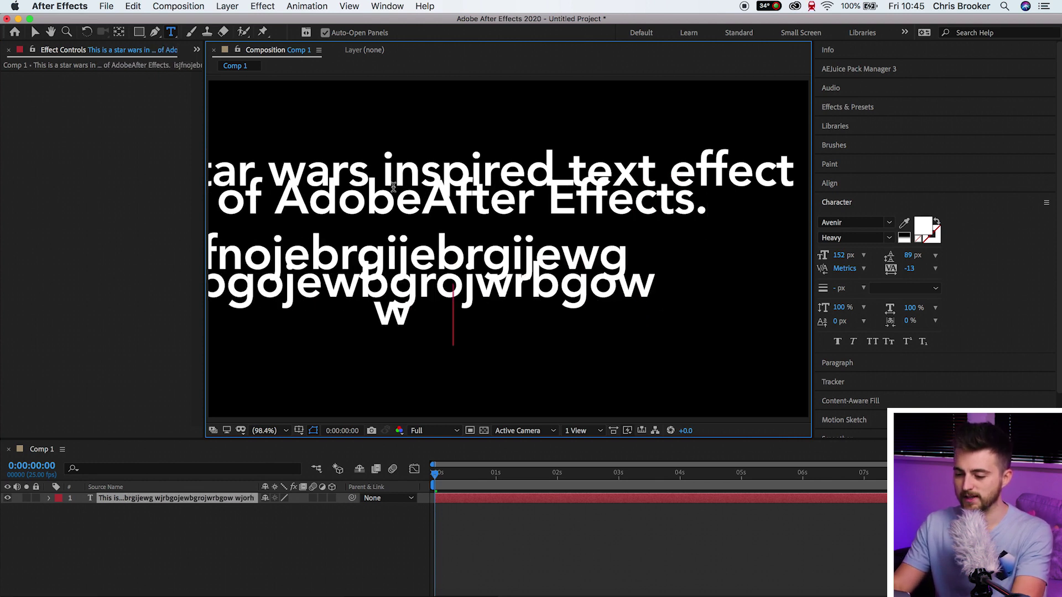
pyautogui.press('Return')
pyautogui.write('wijefghoejrgber')
pyautogui.press('Return')
pyautogui.write('owhrgojwrbeg')
pyautogui.press('Return')
pyautogui.write('wrofrweojgrowjg')
pyautogui.press('super+a')
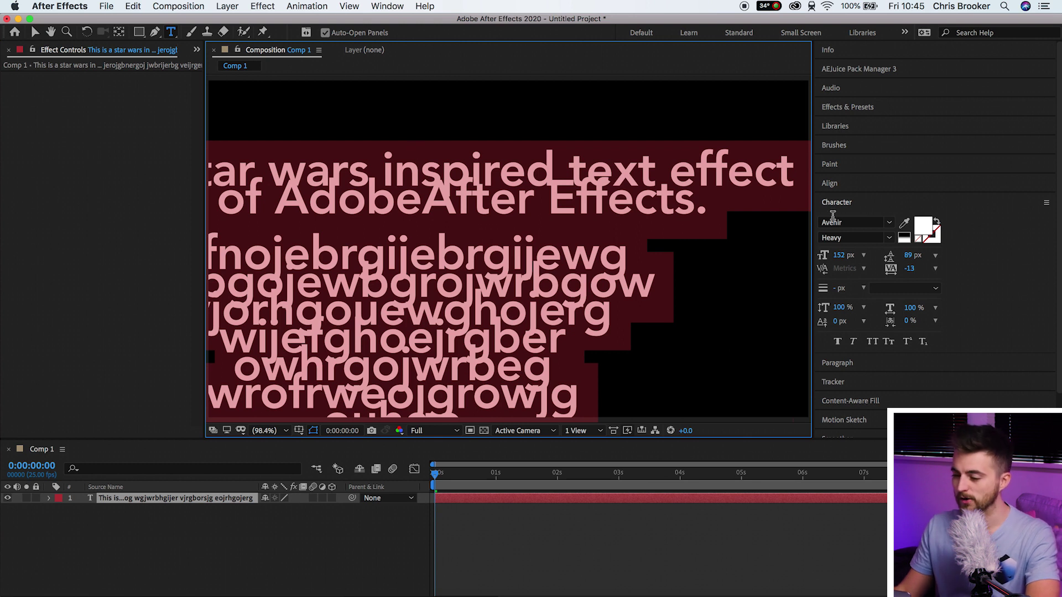
pyautogui.click(859, 204)
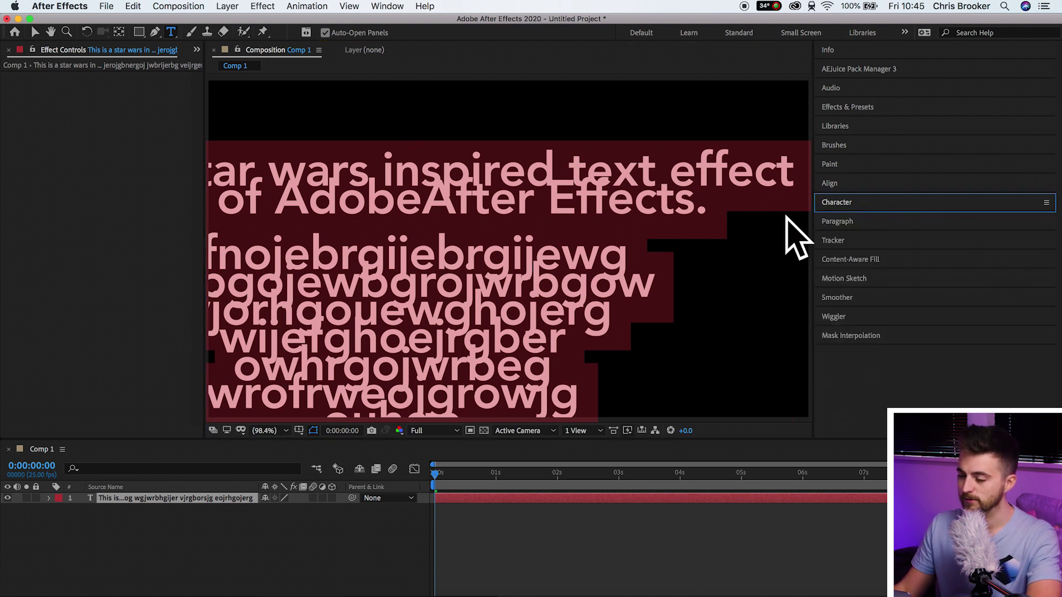
# Expand the Character panel again, showing Avenir Heavy at 152 px, 89 px leading, -13 tracking.
pyautogui.click(833, 205)
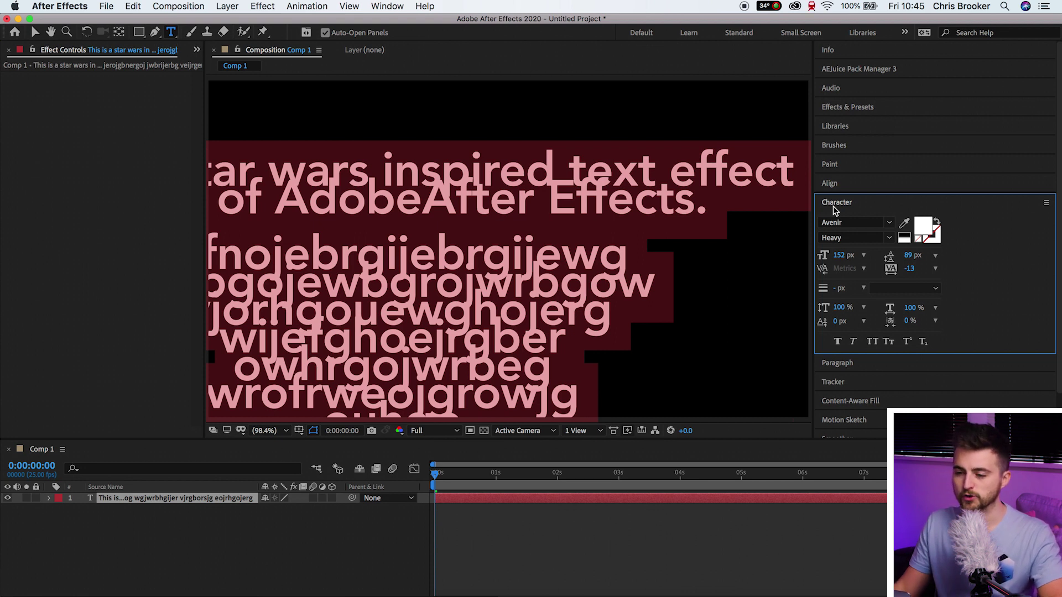
pyautogui.click(389, 7)
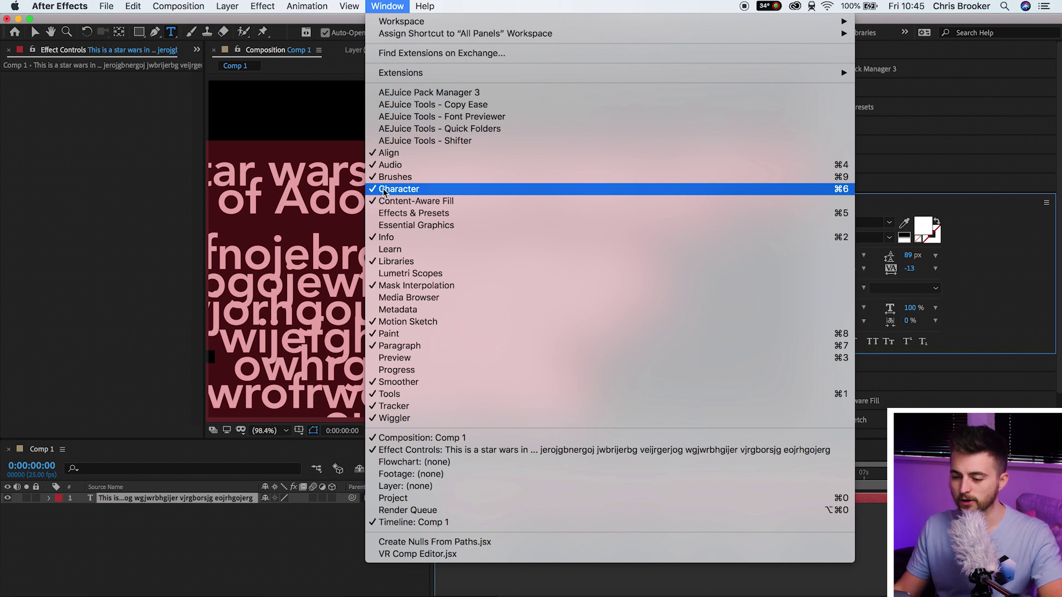
pyautogui.click(387, 6)
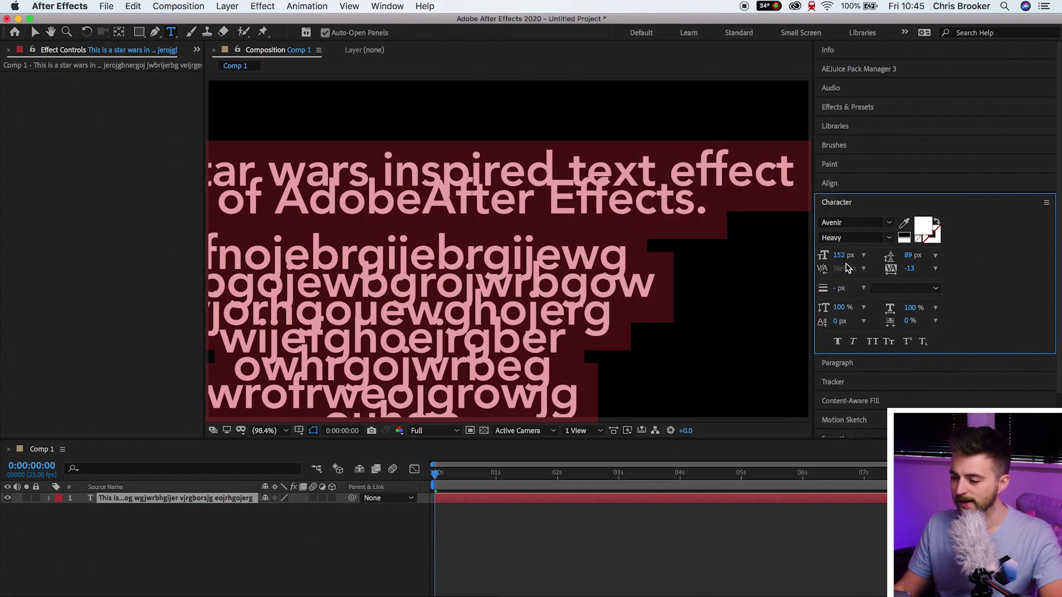
# Shrink the text to 84 px and centre it in the frame using the proportional grid.
pyautogui.moveTo(846, 268); pyautogui.dragTo(801, 258)
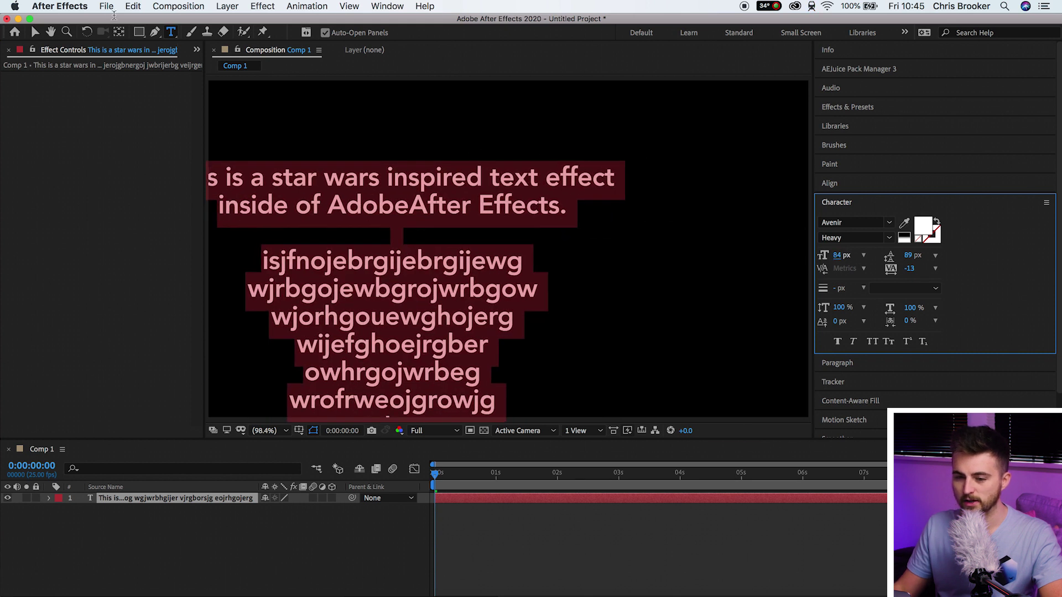
pyautogui.click(35, 32)
pyautogui.moveTo(439, 276); pyautogui.dragTo(574, 223)
pyautogui.click(300, 431)
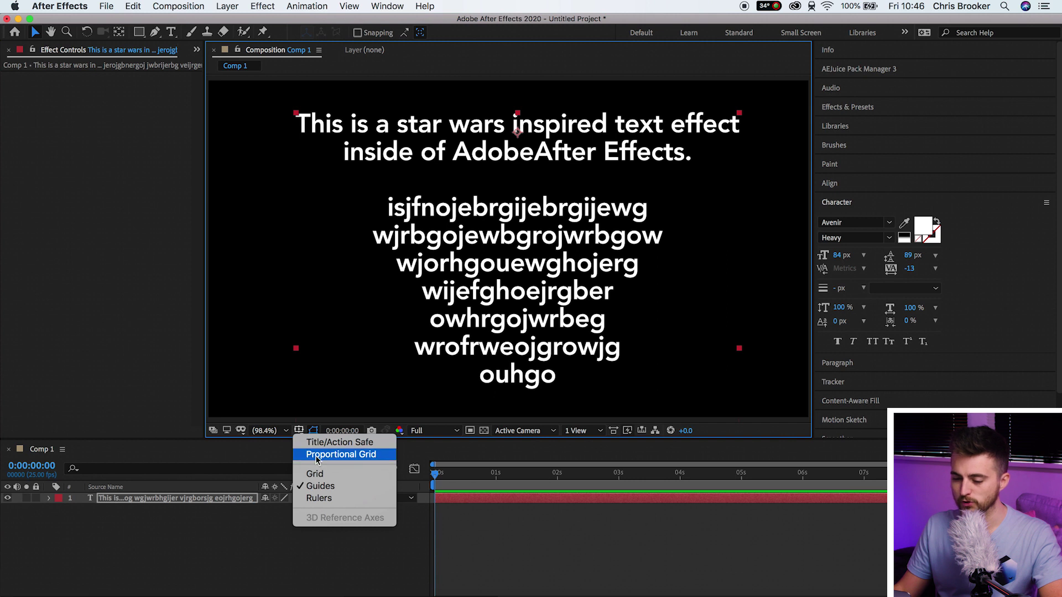
pyautogui.click(318, 455)
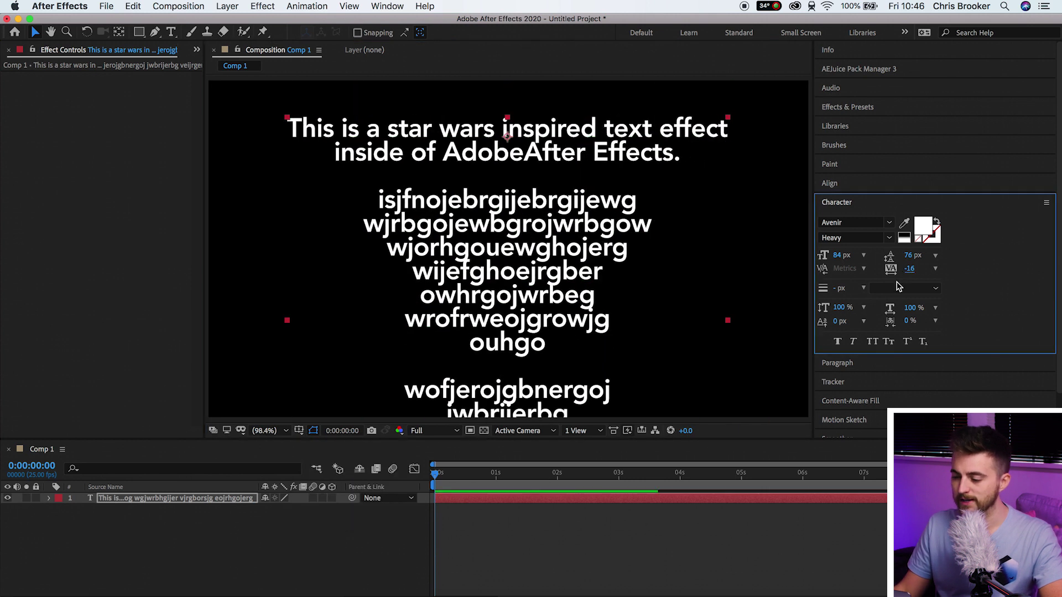
# Widen the tracking to 7 and pick golden yellow FFC732 as the text colour.
pyautogui.moveTo(911, 270)
pyautogui.mouseDown()
pyautogui.moveTo(947, 271)
pyautogui.moveTo(905, 258)
pyautogui.mouseUp()
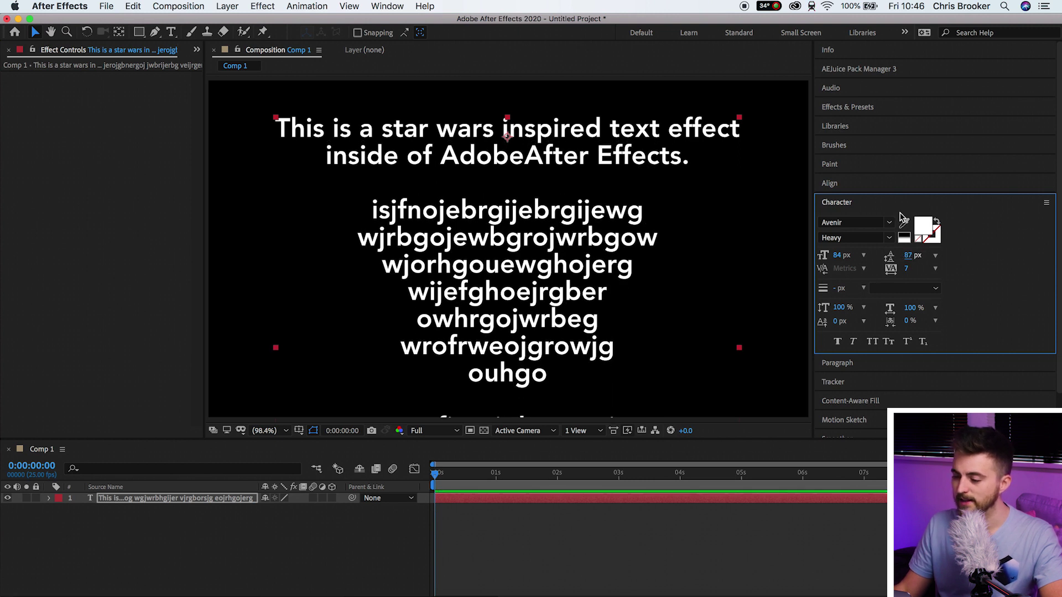
pyautogui.click(920, 232)
pyautogui.moveTo(188, 236); pyautogui.dragTo(188, 231)
pyautogui.moveTo(50, 219); pyautogui.dragTo(139, 97)
pyautogui.moveTo(179, 235); pyautogui.dragTo(187, 243)
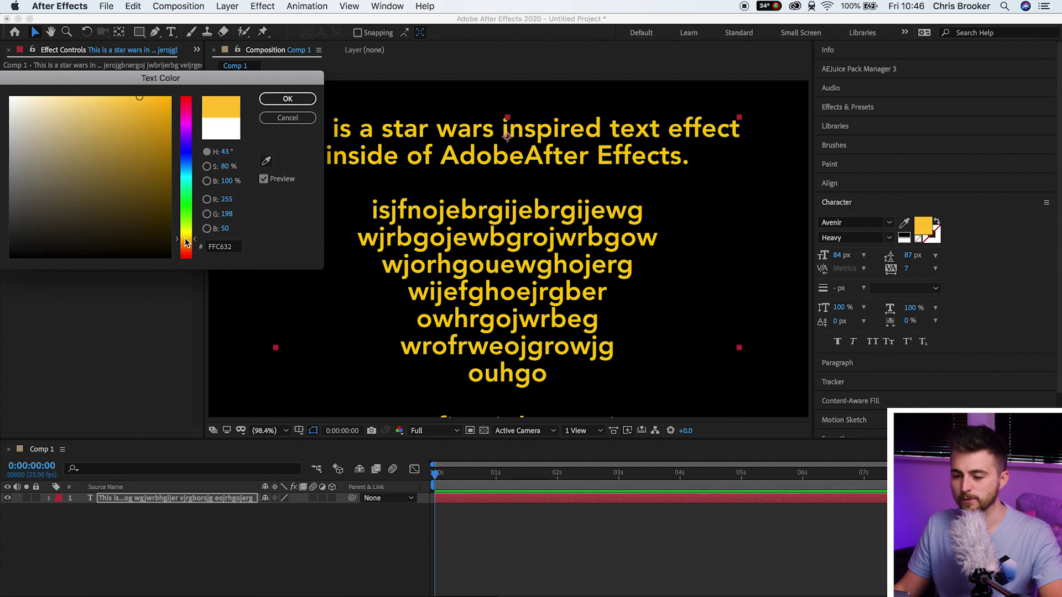
# Accept FFC732 in the Text Color dialog so the crawl text turns golden yellow.
pyautogui.click(272, 100)
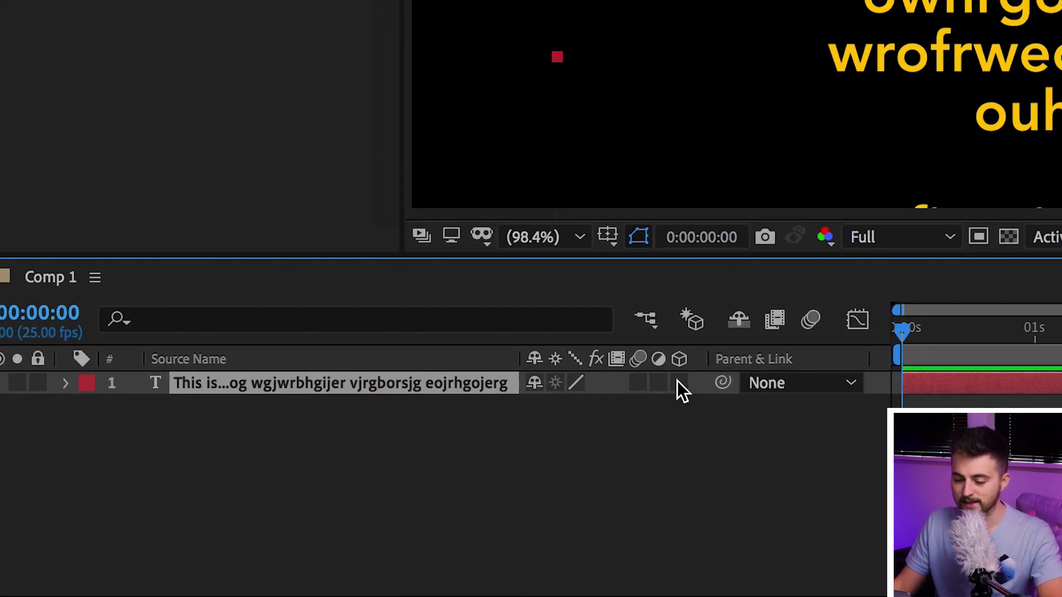
# Turn on the 3D Layer switch for the text layer in the Timeline.
pyautogui.click(684, 383)
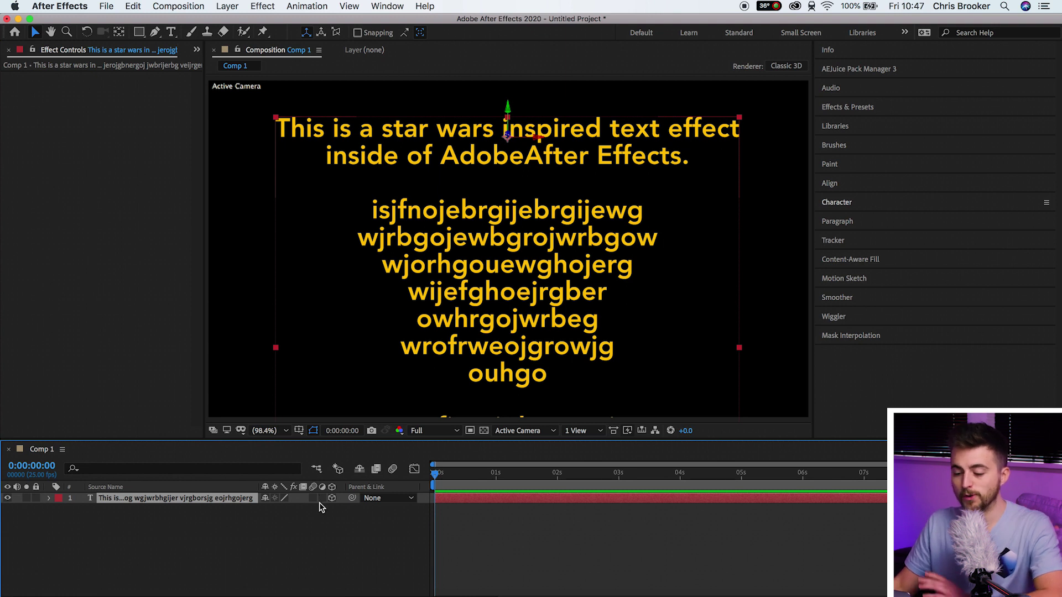
# Reveal the text layer's Transform properties and tilt it back with an X Rotation of -59°.
pyautogui.click(48, 499)
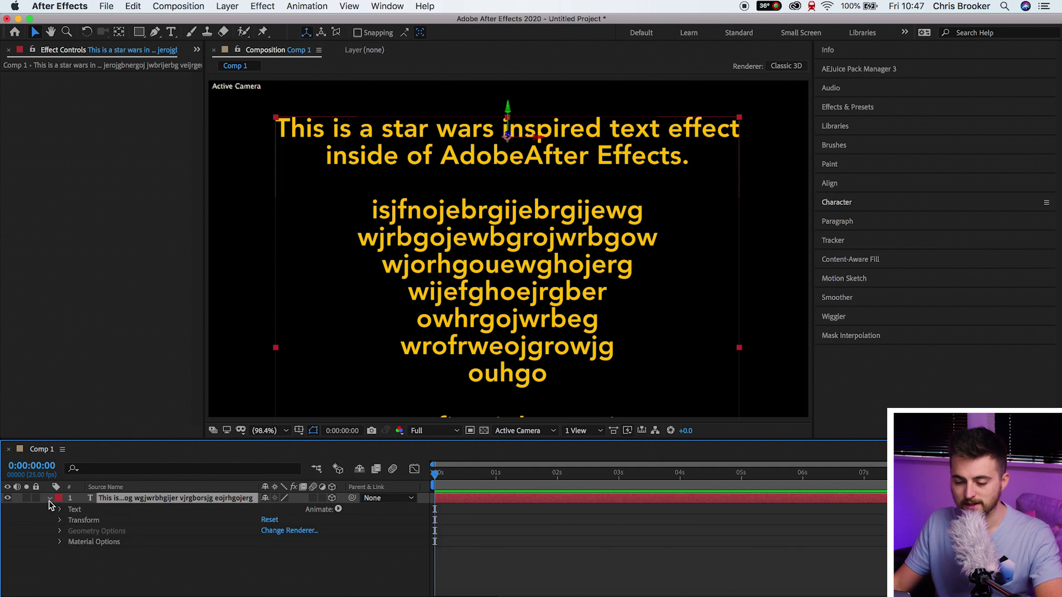
pyautogui.click(58, 521)
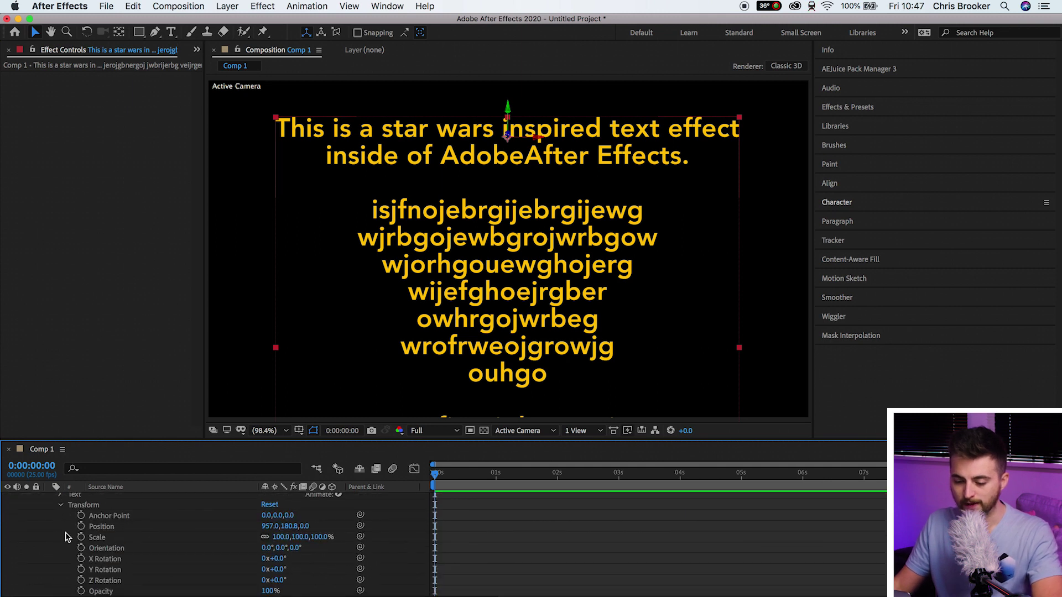
pyautogui.scroll(-1, 66, 538)
pyautogui.click(116, 547)
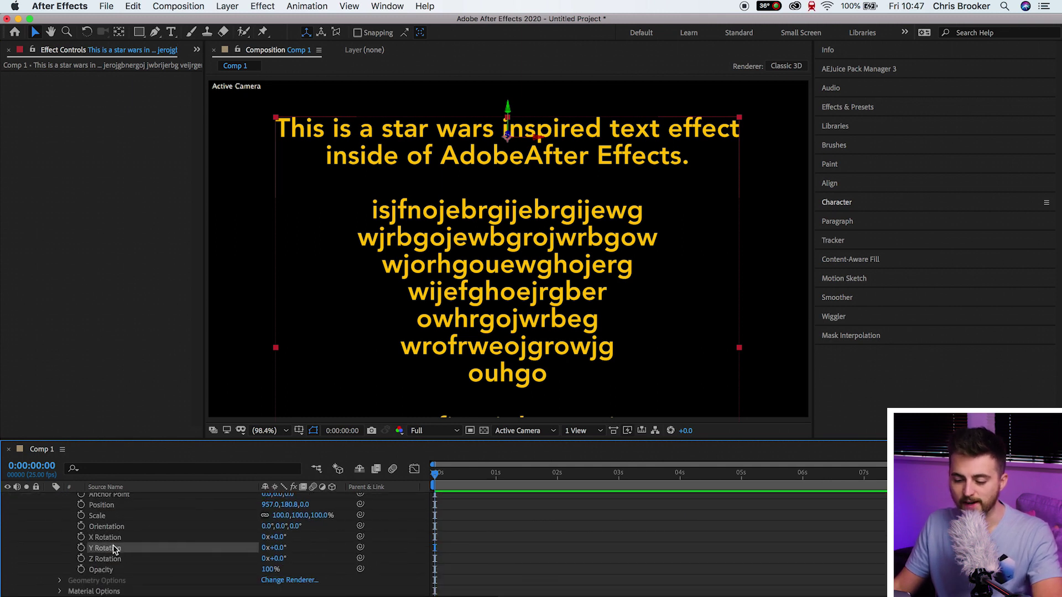
pyautogui.click(115, 559)
pyautogui.click(110, 538)
pyautogui.click(109, 548)
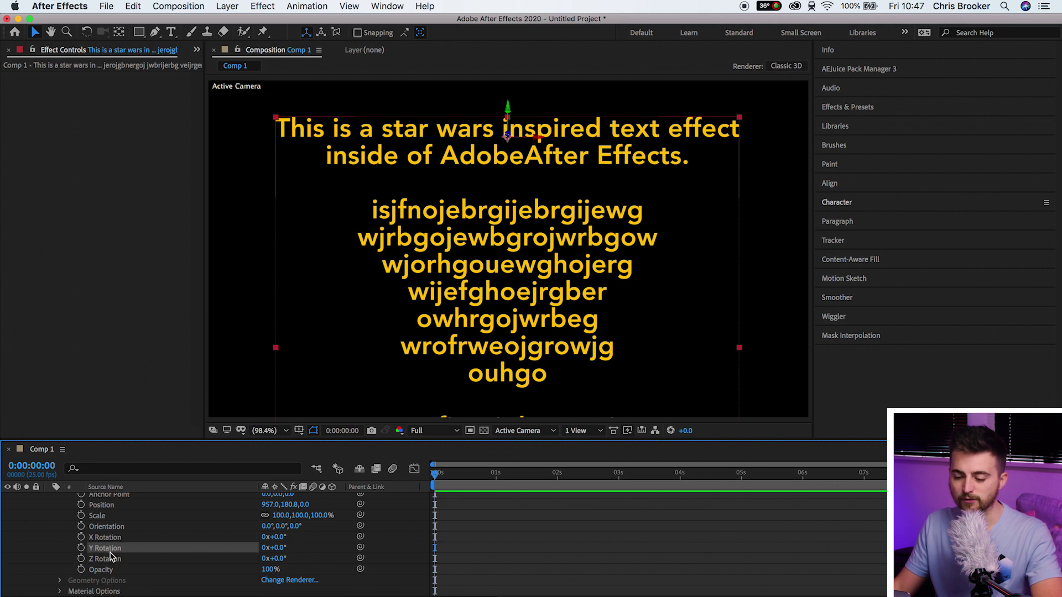
pyautogui.click(110, 559)
pyautogui.click(109, 547)
pyautogui.click(108, 537)
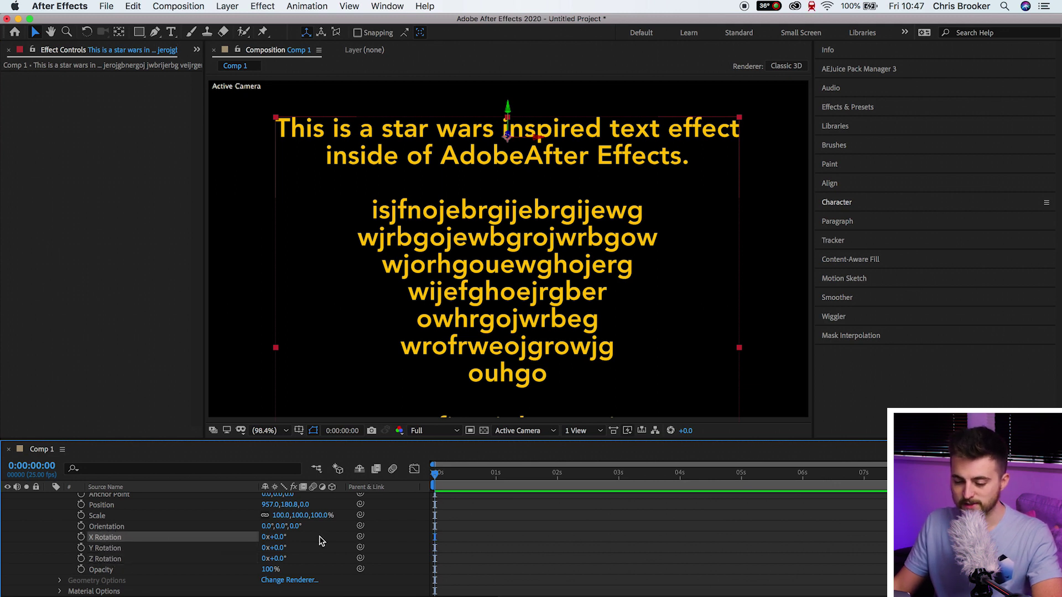
pyautogui.moveTo(284, 538); pyautogui.dragTo(324, 534)
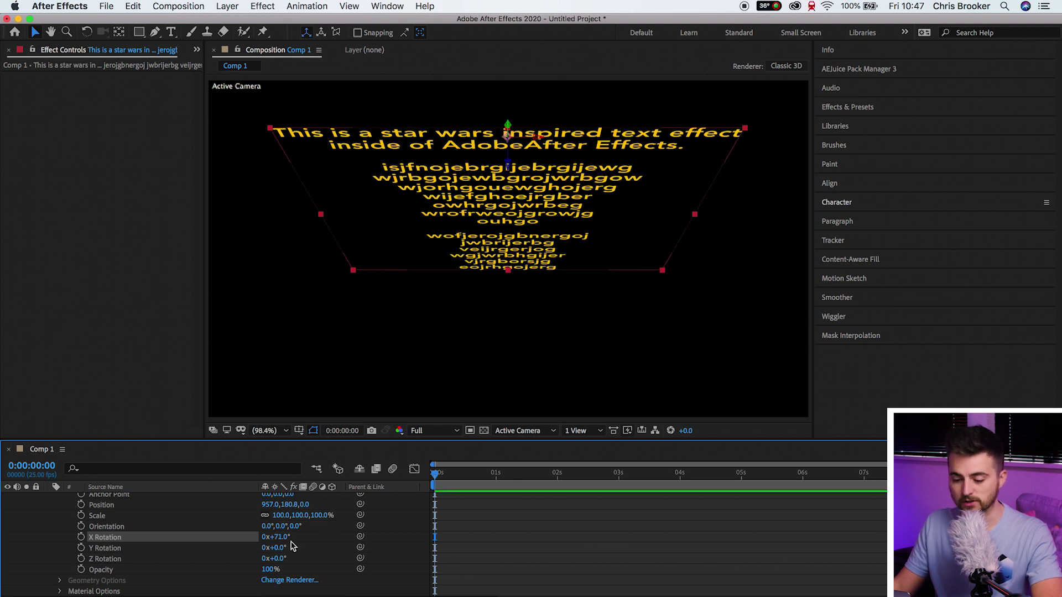
pyautogui.moveTo(267, 537); pyautogui.dragTo(202, 542)
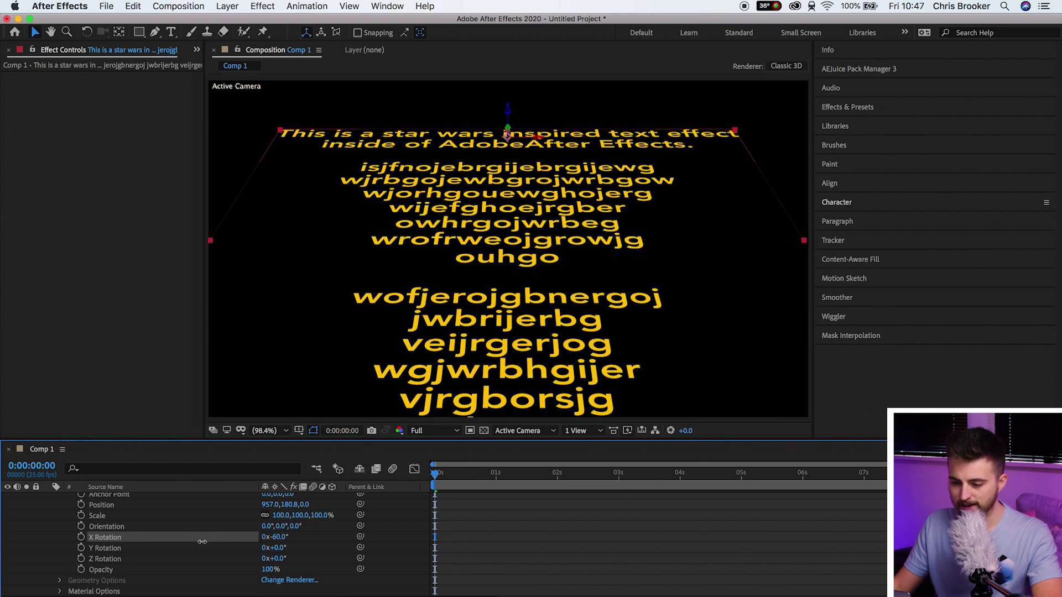
# Lower the text plane in the frame and reset its Y and Z Rotation to 0.
pyautogui.moveTo(506, 243); pyautogui.dragTo(499, 334)
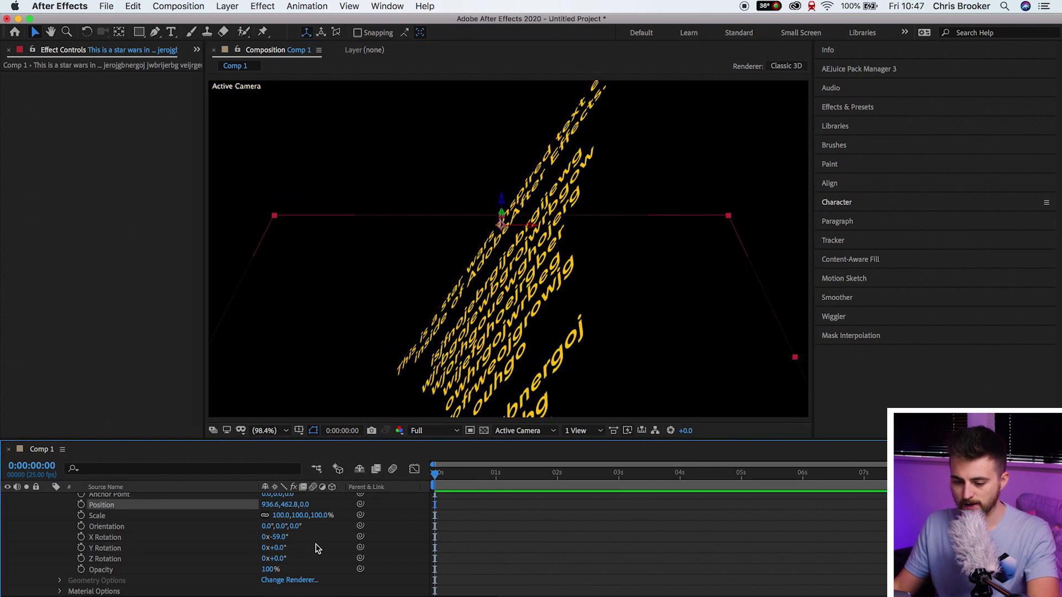
pyautogui.click(138, 548)
pyautogui.moveTo(281, 548)
pyautogui.mouseDown()
pyautogui.moveTo(293, 547)
pyautogui.moveTo(260, 548)
pyautogui.moveTo(273, 555)
pyautogui.mouseUp()
pyautogui.click(220, 546)
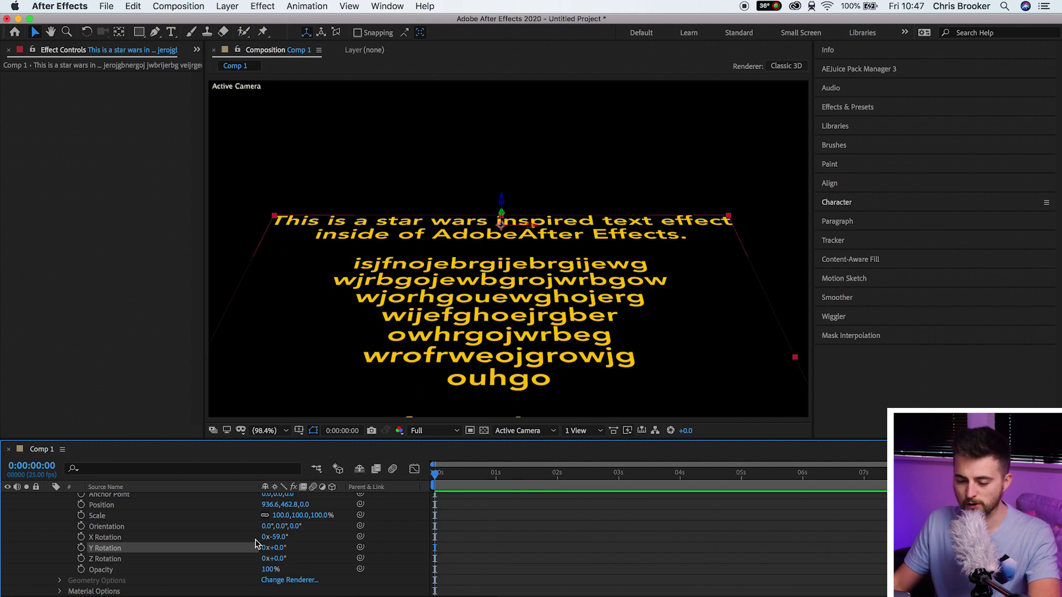
pyautogui.click(116, 538)
pyautogui.scroll(1, 166, 545)
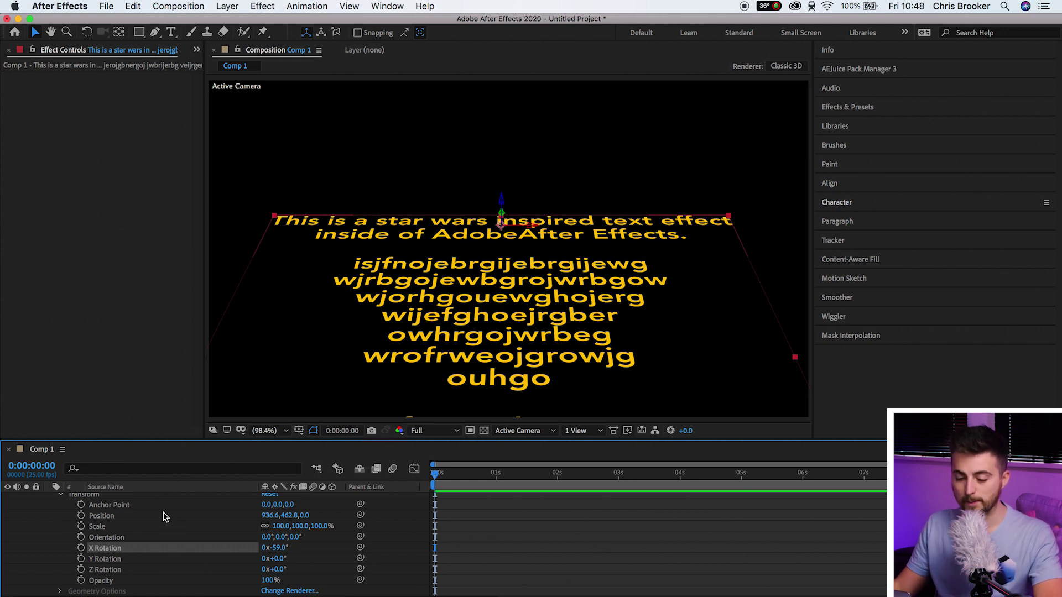
# Try sideways, vertical and depth Anchor Point offsets, undoing each change.
pyautogui.click(198, 515)
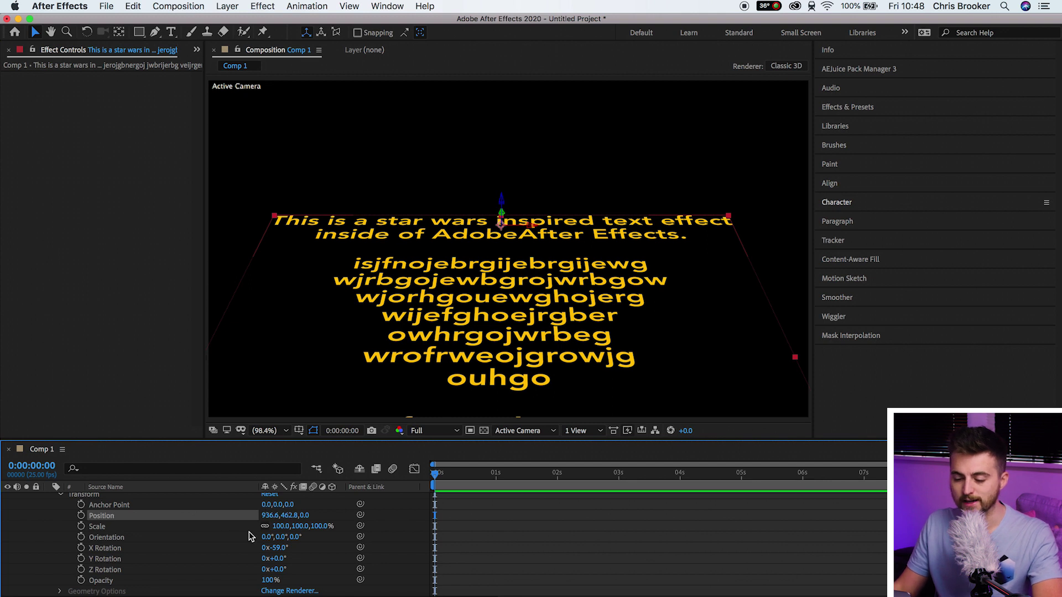
pyautogui.scroll(2, 270, 563)
pyautogui.click(116, 525)
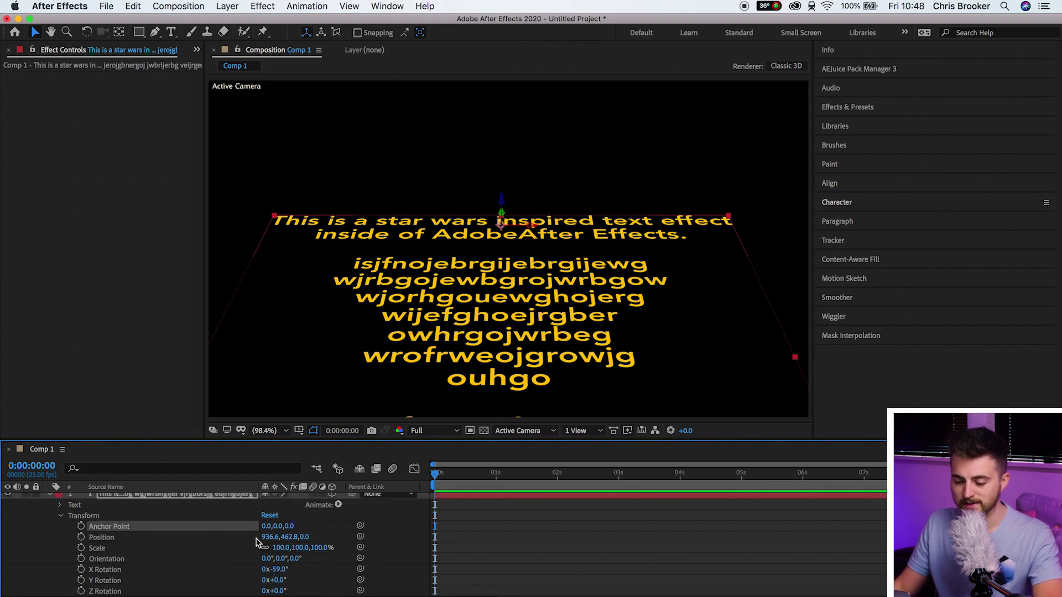
pyautogui.moveTo(265, 530); pyautogui.dragTo(173, 549)
pyautogui.press('super+z')
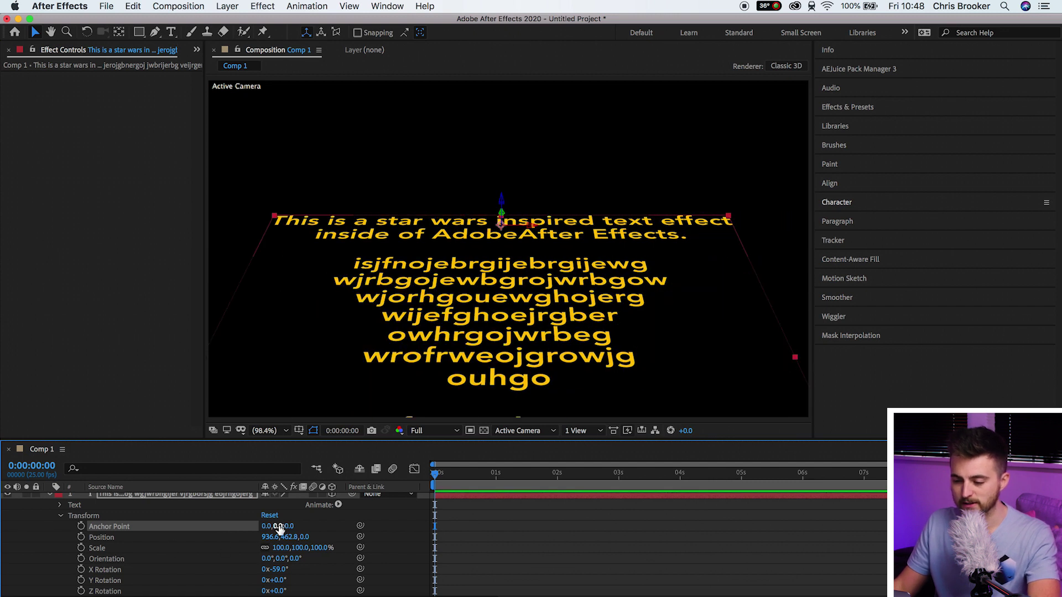
pyautogui.moveTo(279, 529); pyautogui.dragTo(182, 590)
pyautogui.press('super+z')
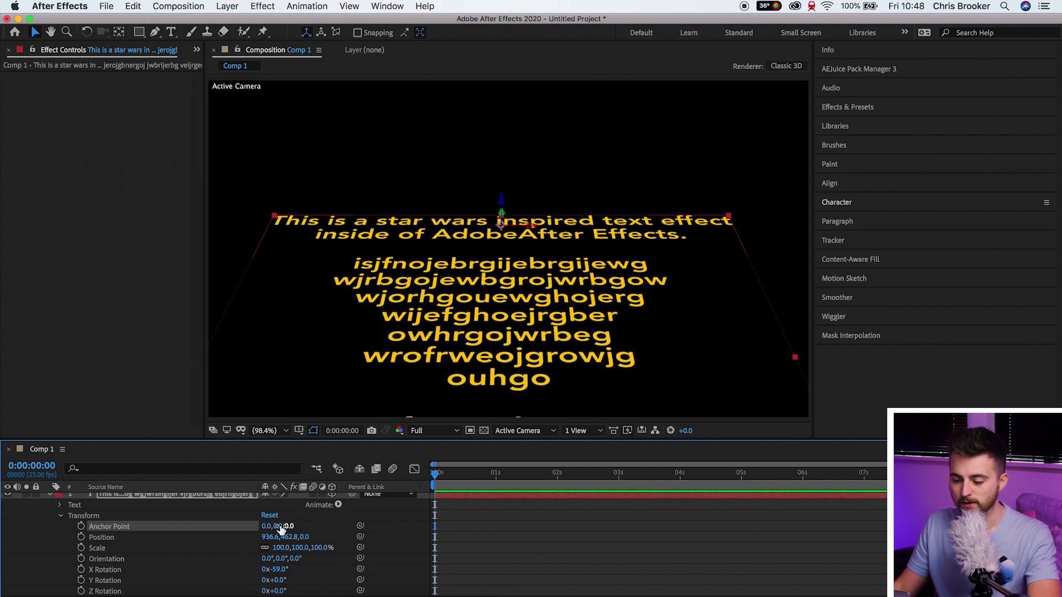
pyautogui.moveTo(289, 530); pyautogui.dragTo(24, 549)
pyautogui.press('super+z')
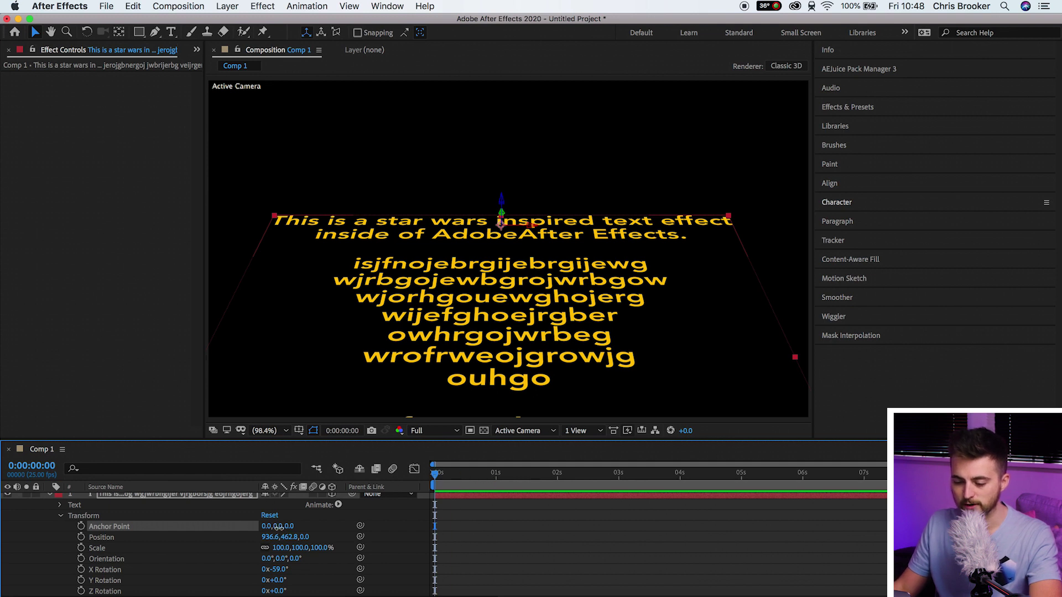
# Scrub the Anchor Point to 0, -996, 0 so the text drops out below the frame.
pyautogui.moveTo(278, 528); pyautogui.dragTo(219, 592)
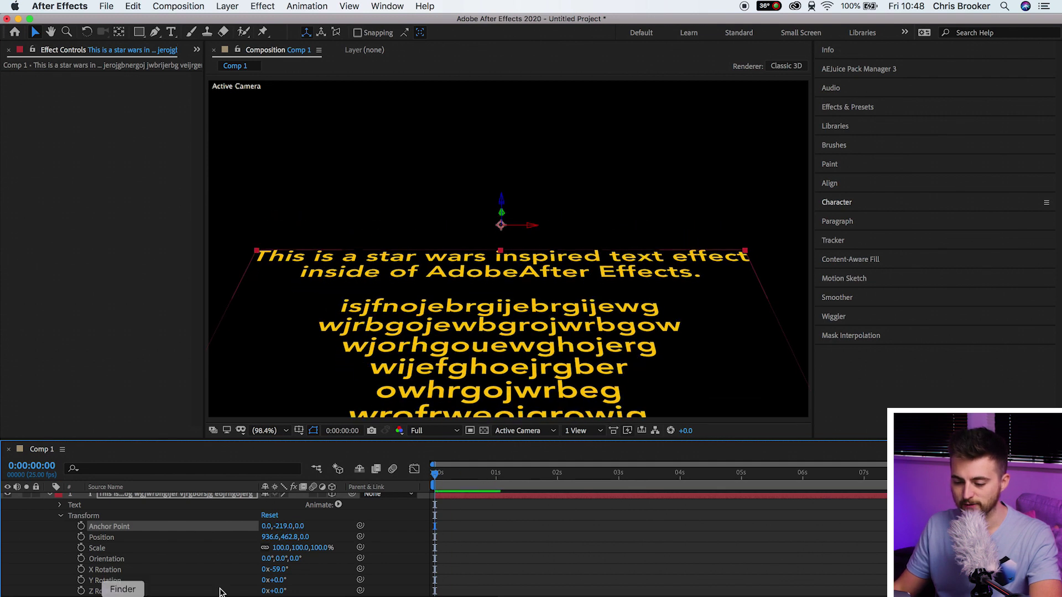
pyautogui.moveTo(292, 527); pyautogui.dragTo(191, 518)
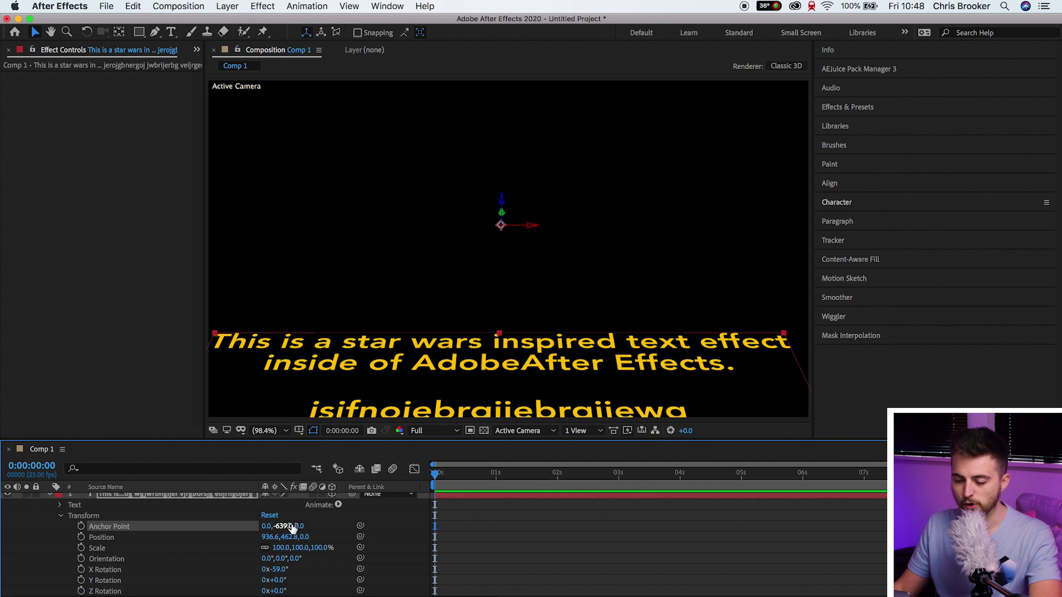
pyautogui.moveTo(292, 528); pyautogui.dragTo(62, 542)
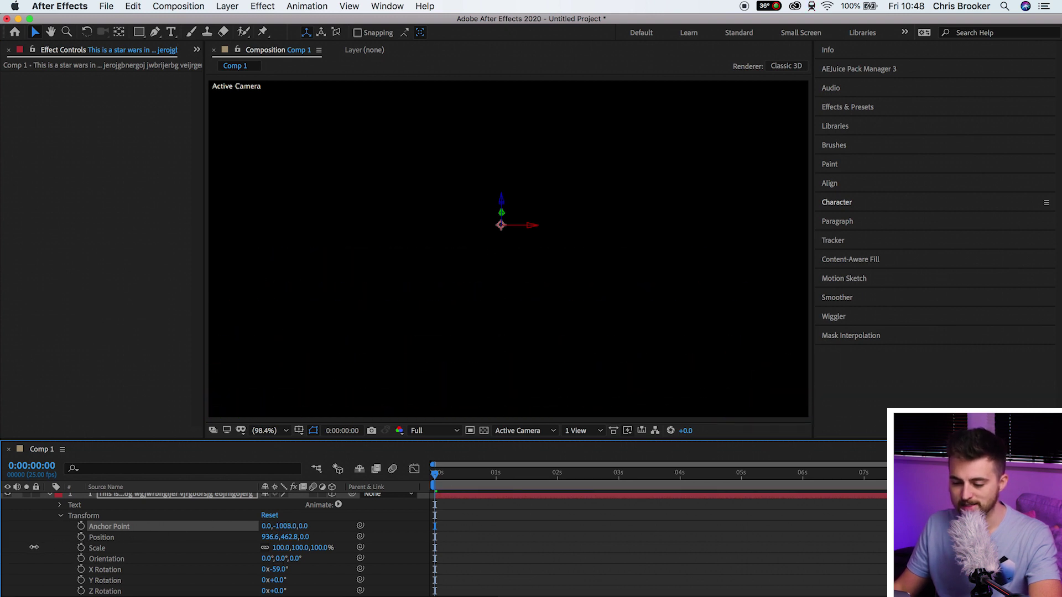
pyautogui.moveTo(42, 547); pyautogui.dragTo(39, 547)
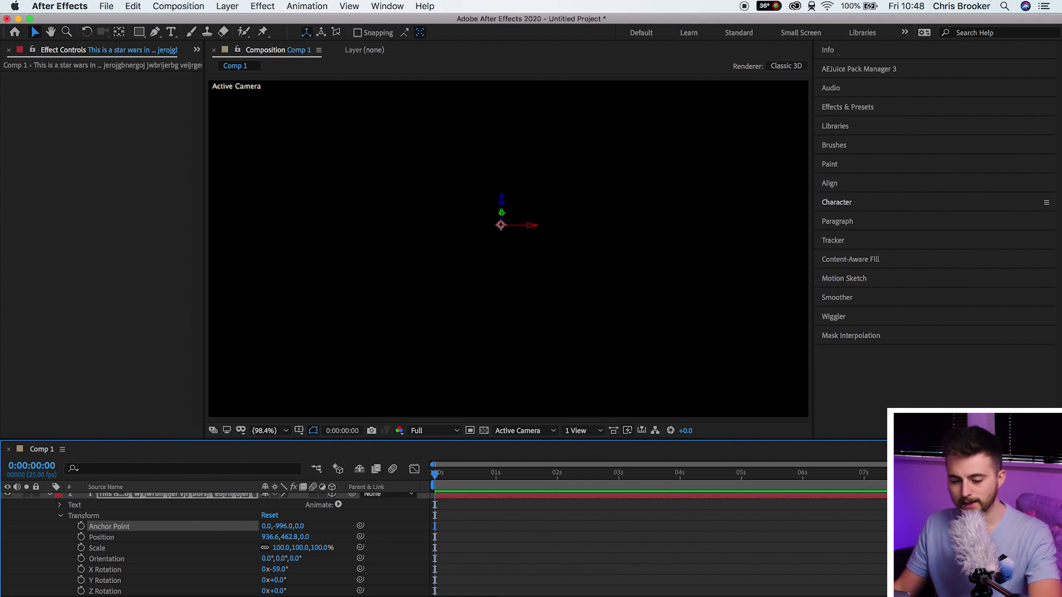
# Keyframe Anchor Point from 0,-996,0 at 0s to 0,1486,0 at 9s, then preview from the start.
pyautogui.click(81, 527)
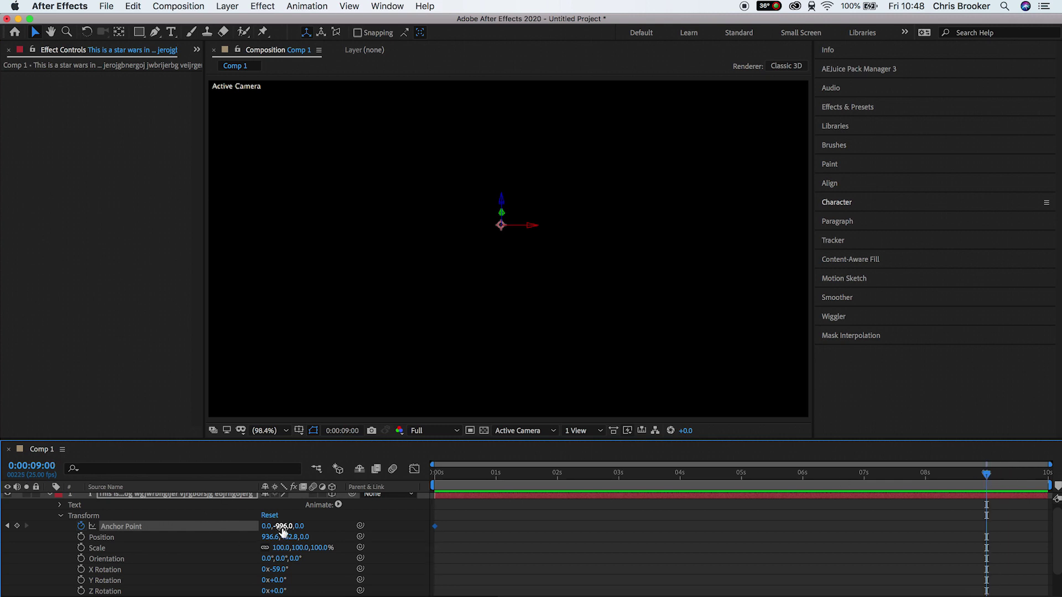
pyautogui.moveTo(283, 531); pyautogui.dragTo(765, 480)
pyautogui.moveTo(282, 526); pyautogui.dragTo(932, 474)
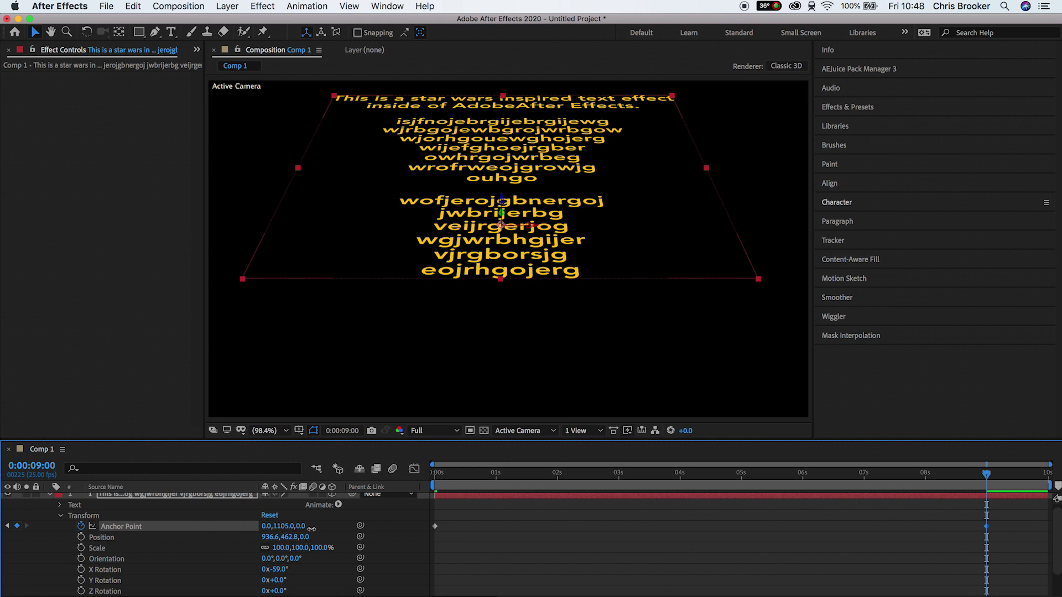
pyautogui.moveTo(311, 529); pyautogui.dragTo(559, 498)
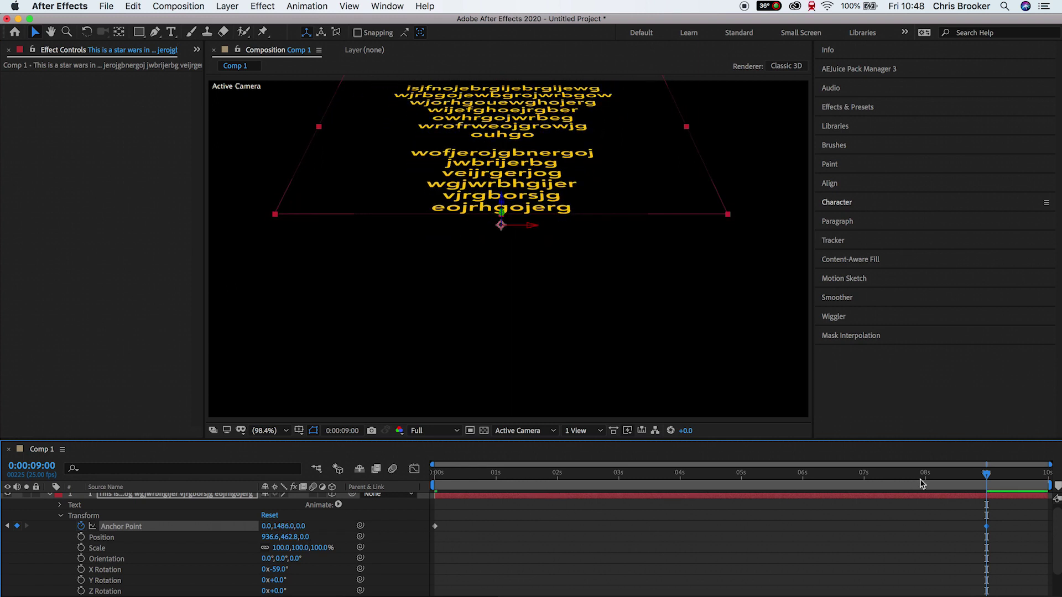
pyautogui.press('Home')
pyautogui.press('space')
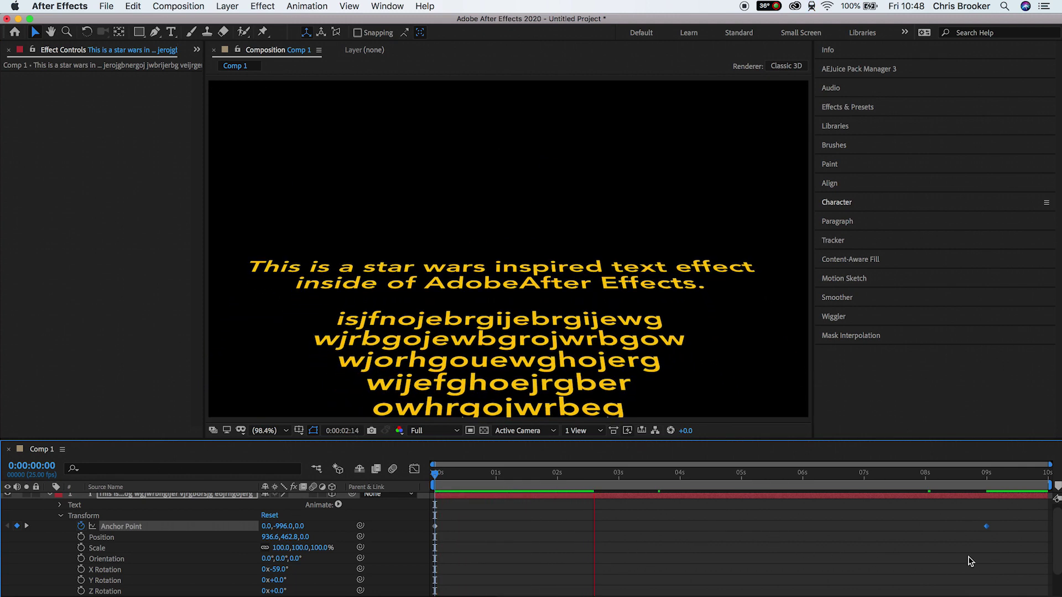
# Stop the preview, set X Rotation to -69°, and replay the crawl from about 1 second.
pyautogui.press('space')
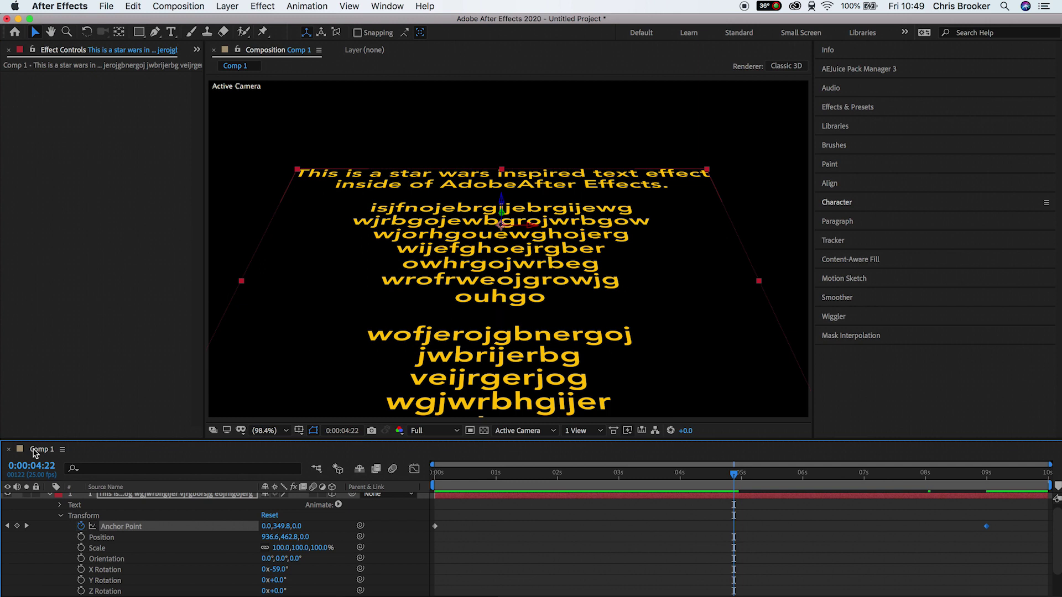
pyautogui.click(110, 570)
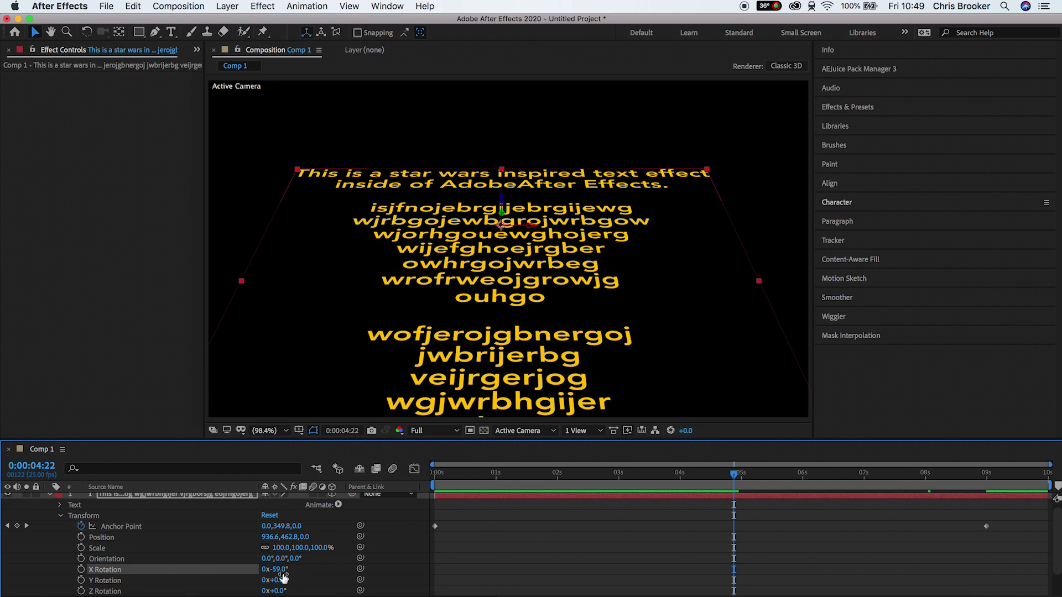
pyautogui.moveTo(273, 571); pyautogui.dragTo(275, 574)
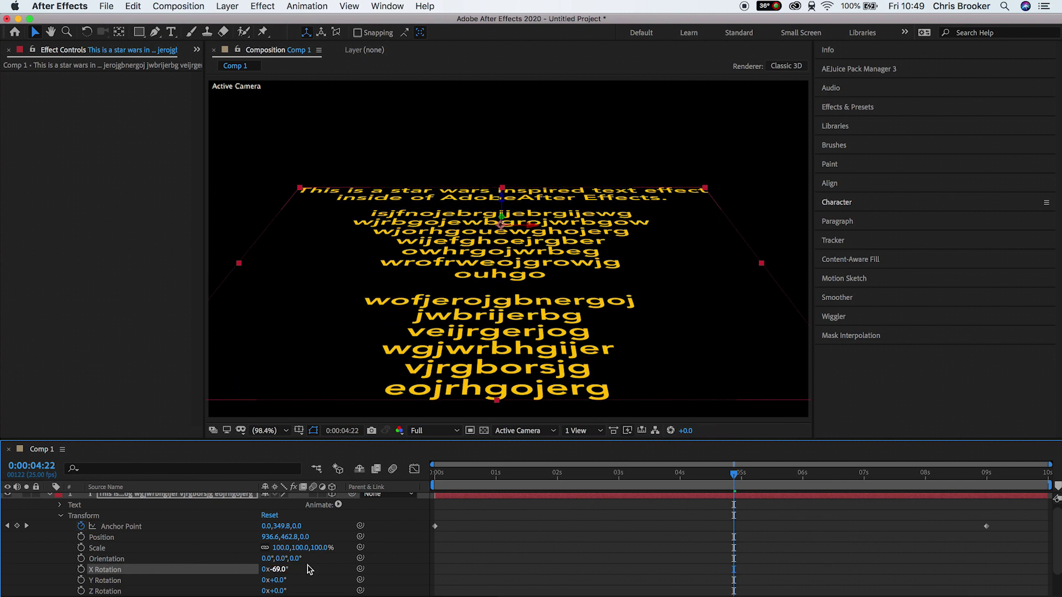
pyautogui.click(520, 474)
pyautogui.press('space')
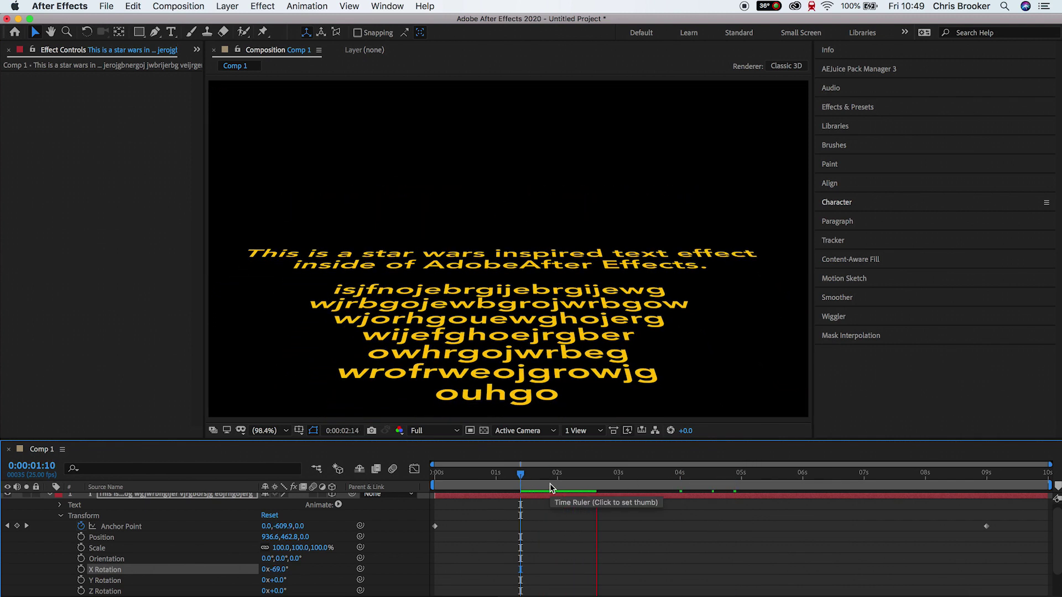
# Move the crawl's end Anchor Point keyframe out to the timeline's right edge, previewing the slower scroll.
pyautogui.click(498, 474)
pyautogui.press('space')
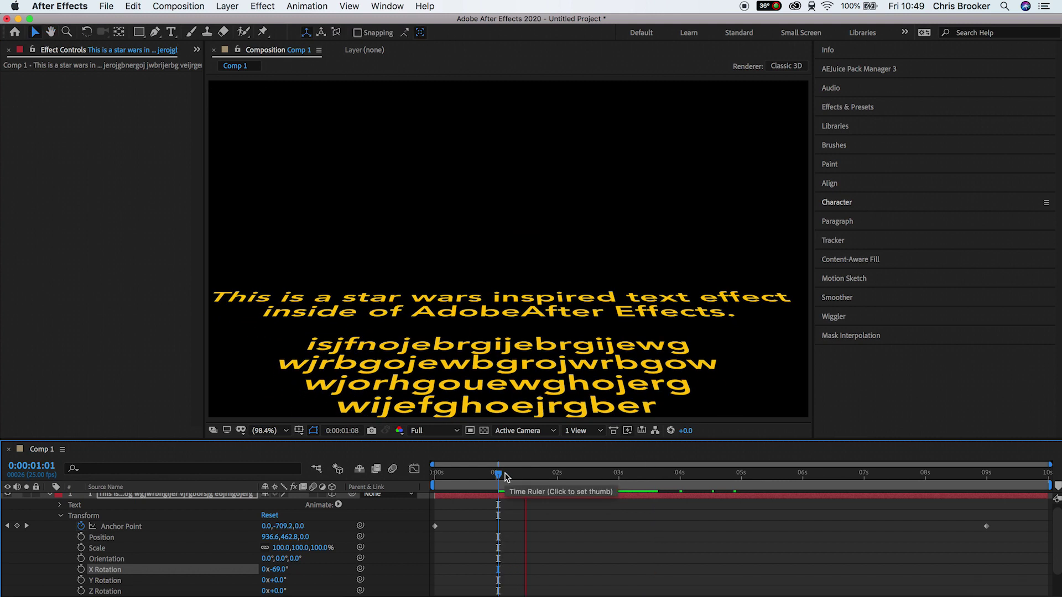
pyautogui.press('space')
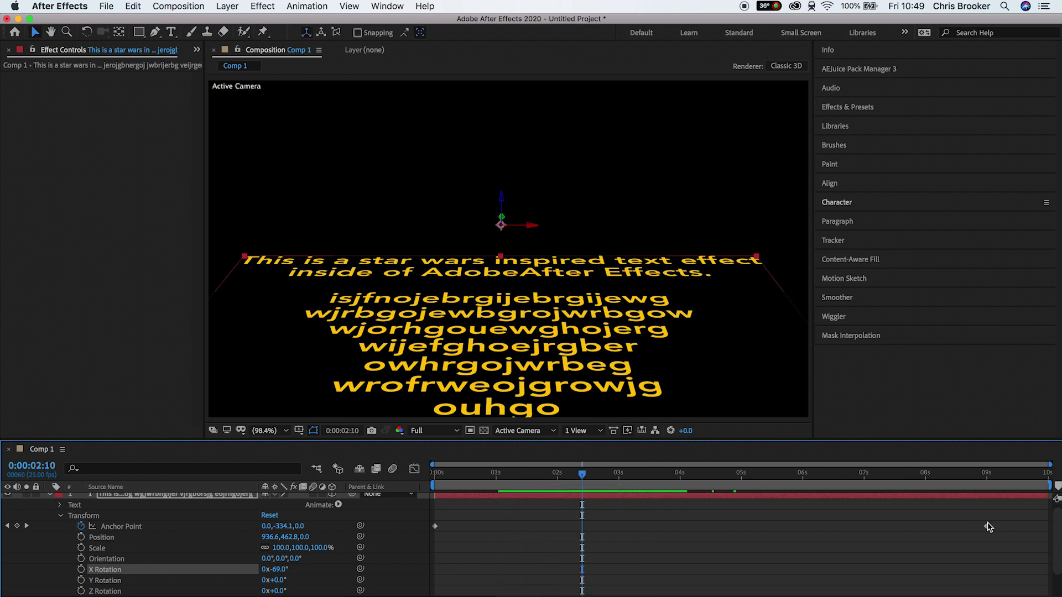
pyautogui.moveTo(989, 527); pyautogui.dragTo(663, 556)
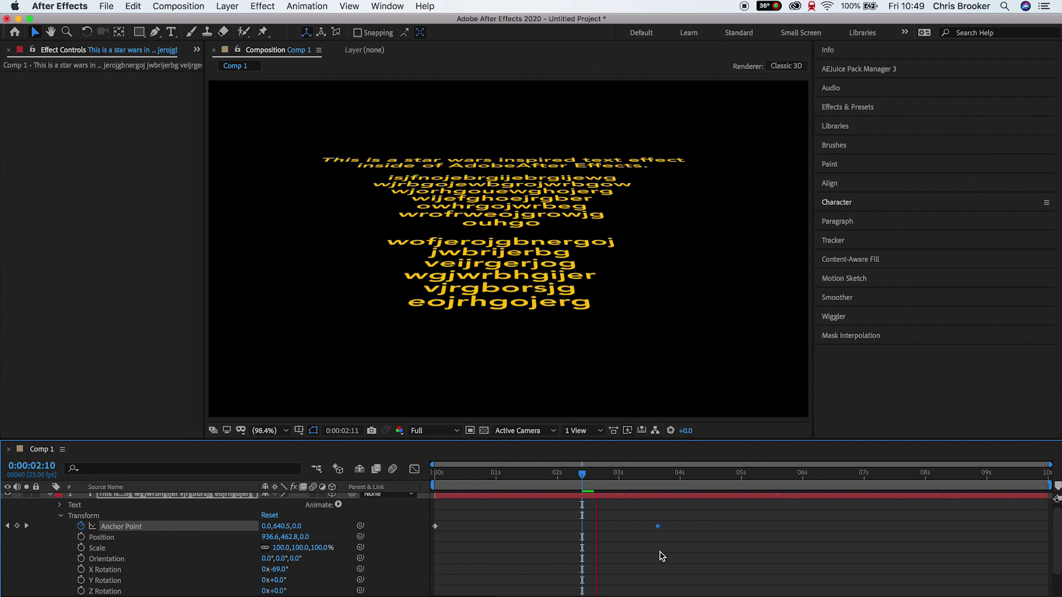
pyautogui.press('space')
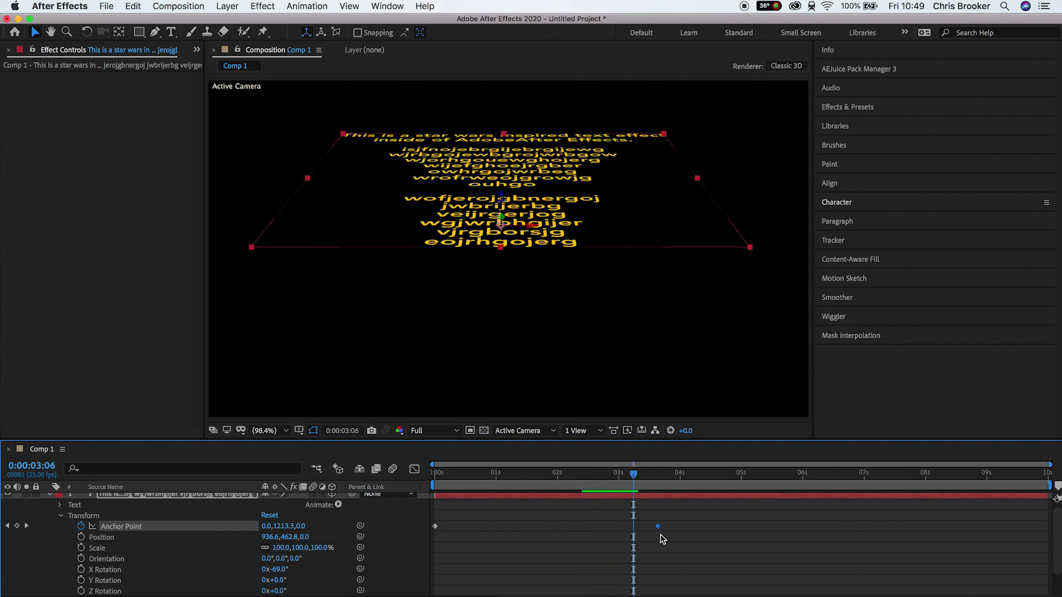
pyautogui.moveTo(660, 531); pyautogui.dragTo(1051, 530)
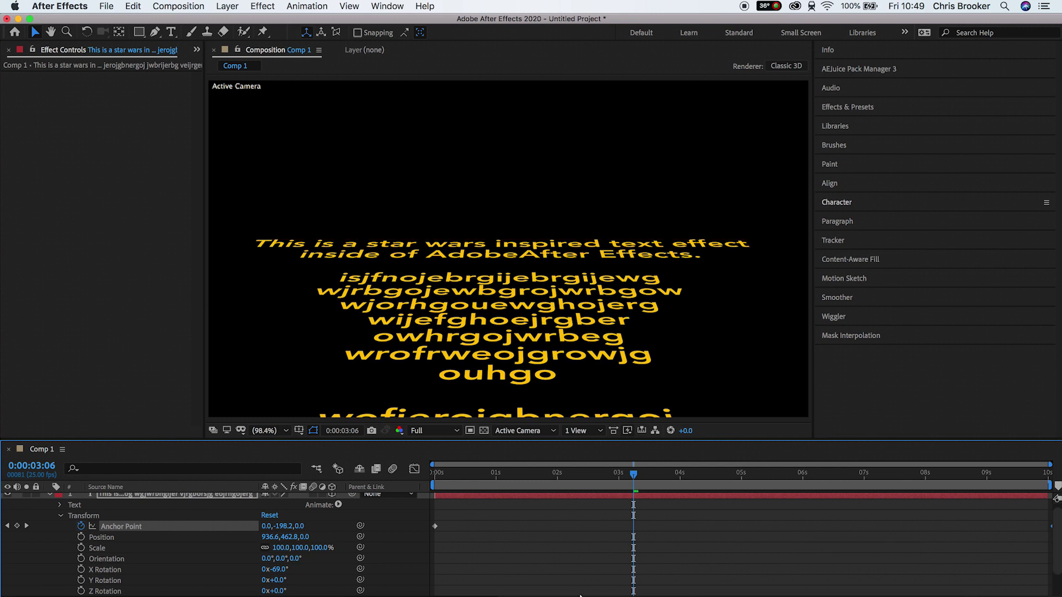
pyautogui.press('space')
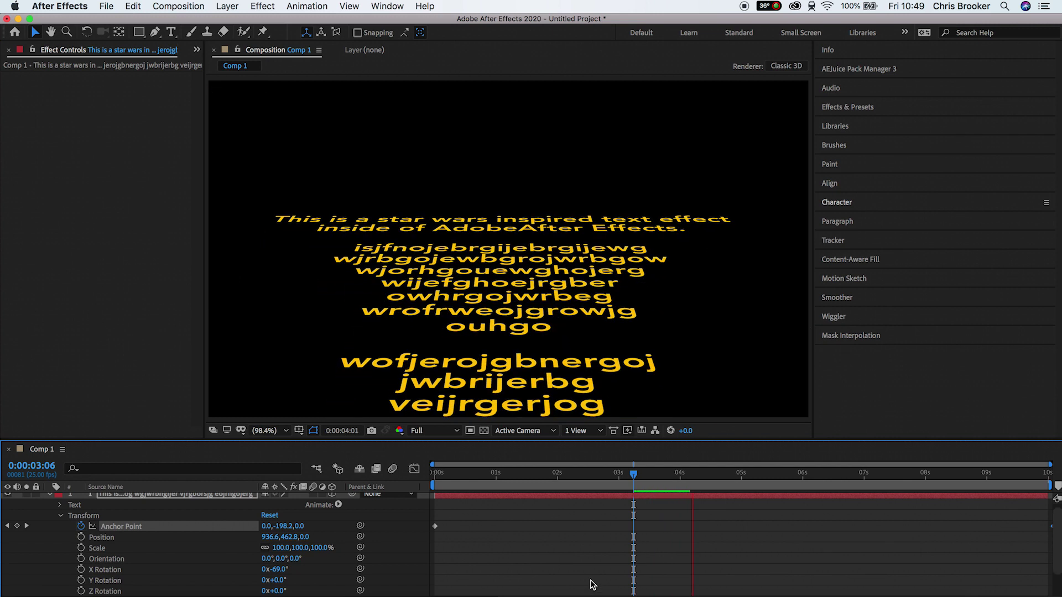
pyautogui.press('space')
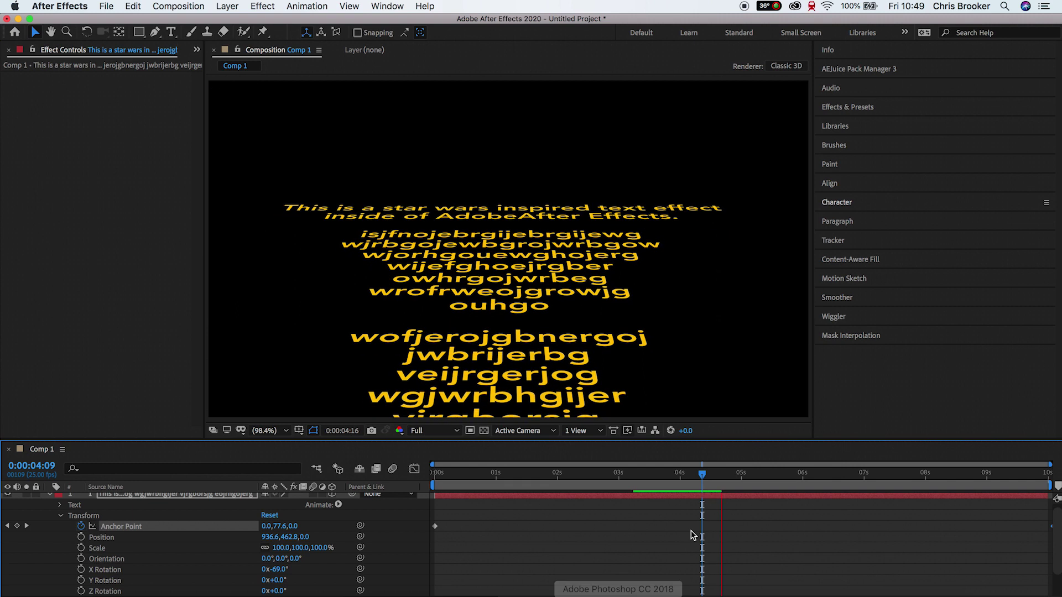
pyautogui.press('Home')
pyautogui.press('space')
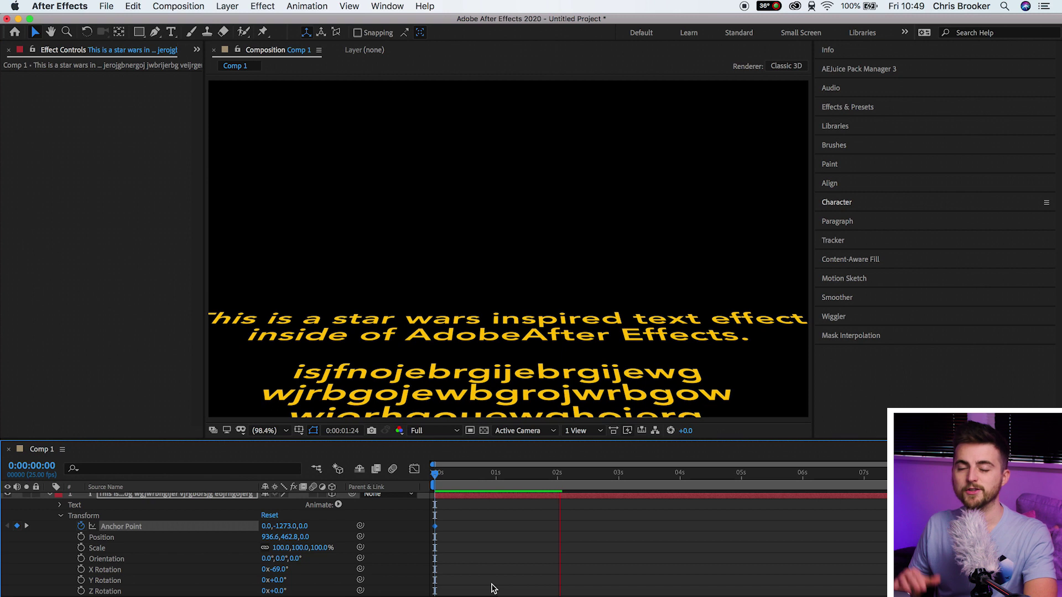
# Overlay a proportional grid on the composition and zoom the viewer out to 50%.
pyautogui.press('space')
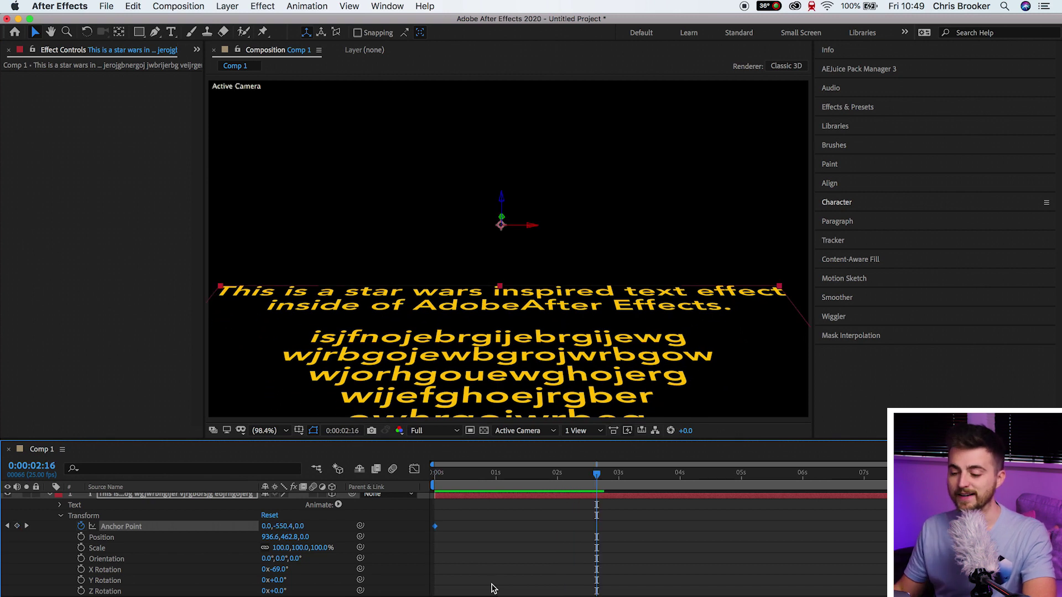
pyautogui.moveTo(557, 477); pyautogui.dragTo(417, 487)
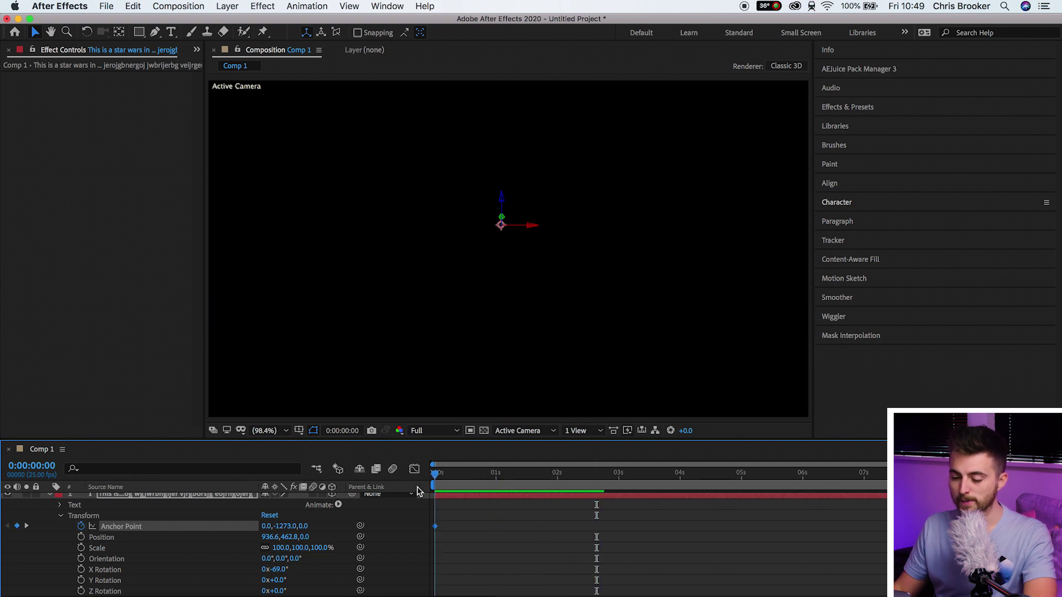
pyautogui.click(313, 431)
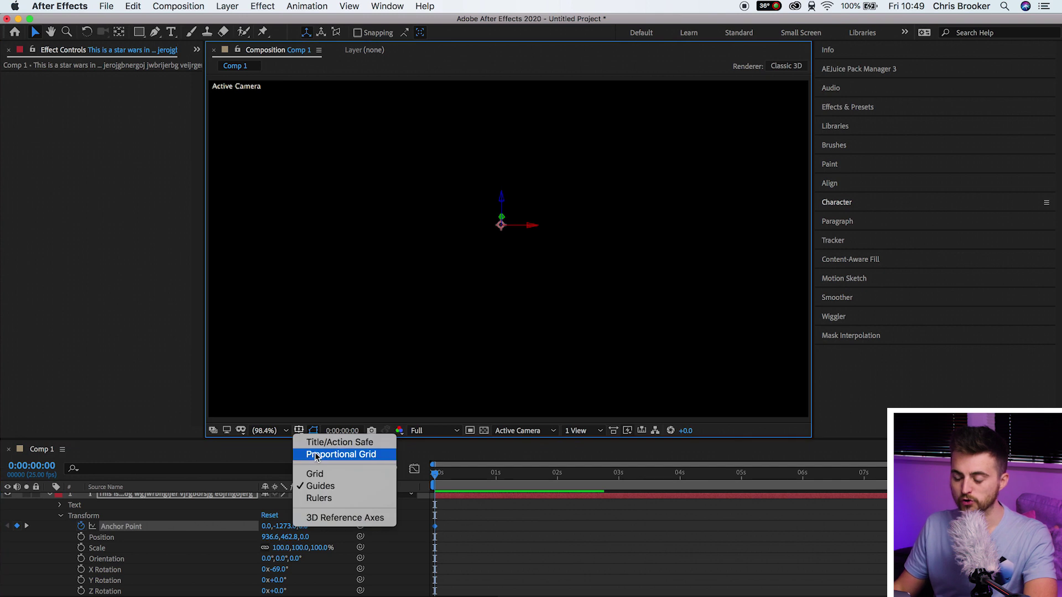
pyautogui.click(337, 449)
pyautogui.press(',')
pyautogui.press(',')
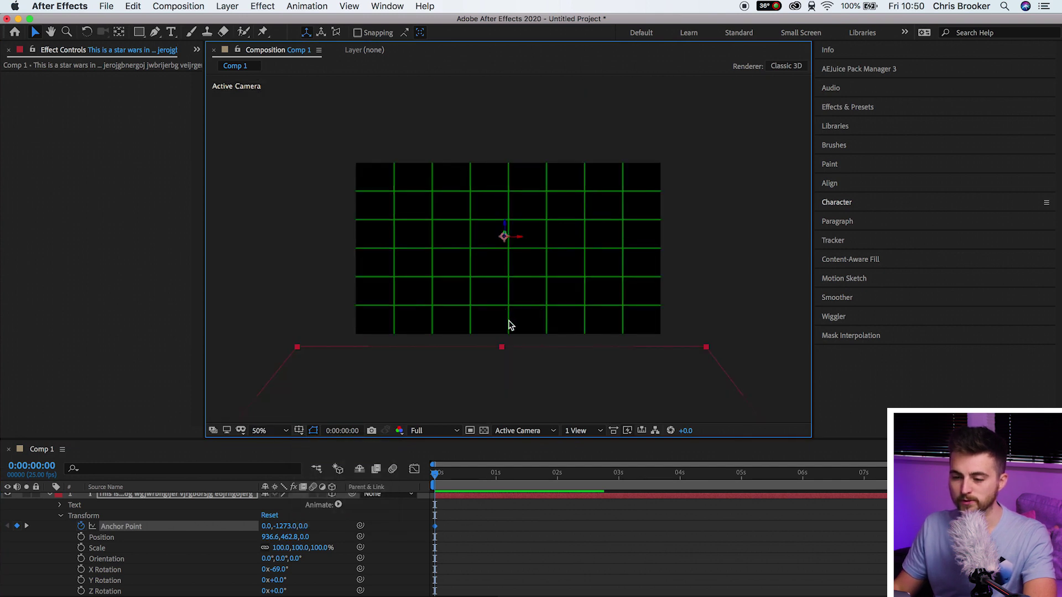
# Draw a wide rectangular mask on the crawl text from the horizon line downward.
pyautogui.click(140, 35)
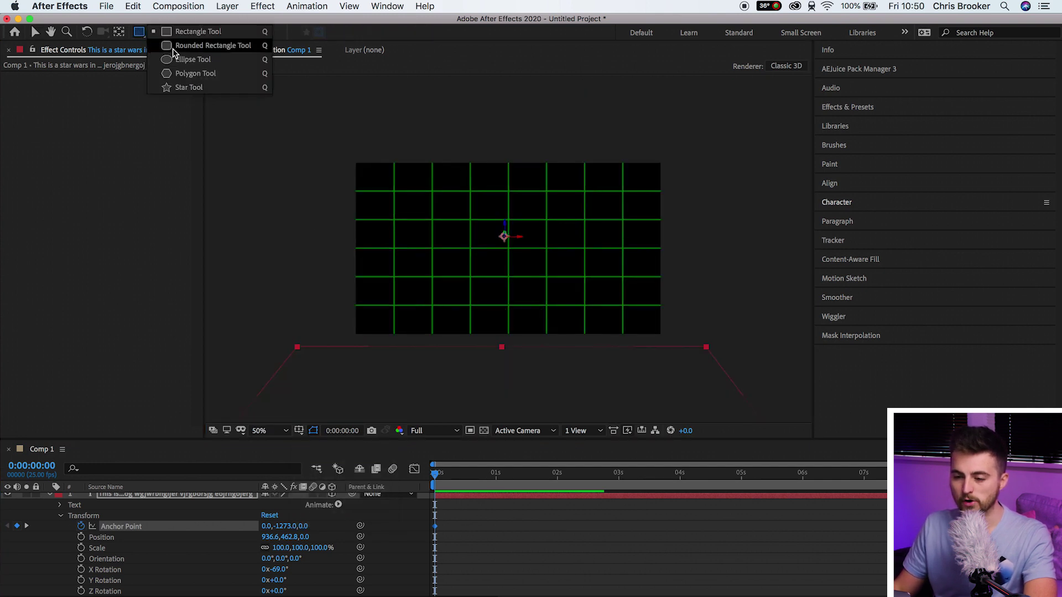
pyautogui.click(202, 33)
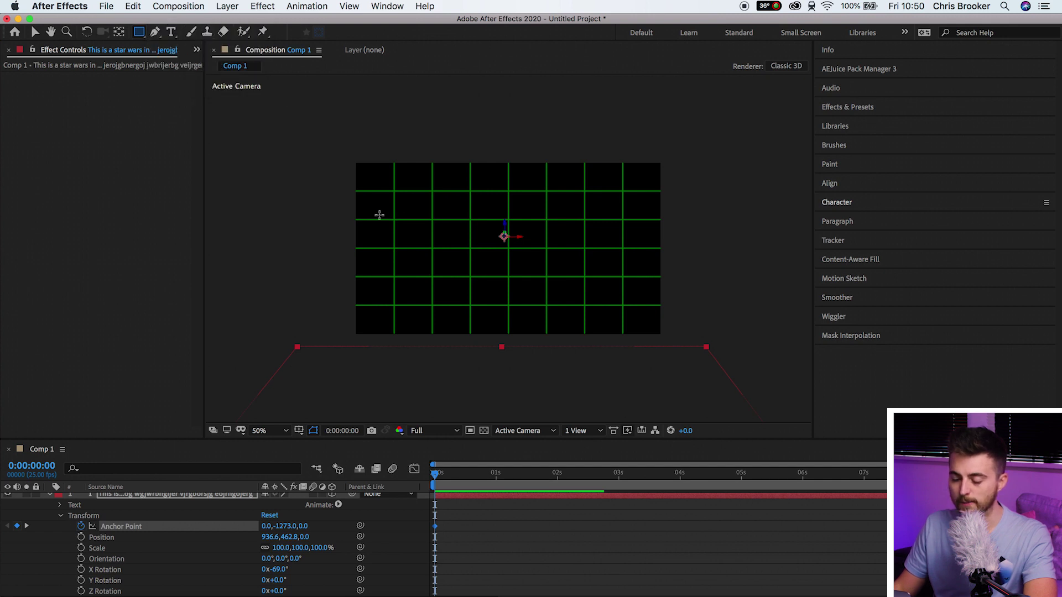
pyautogui.moveTo(253, 219); pyautogui.dragTo(923, 378)
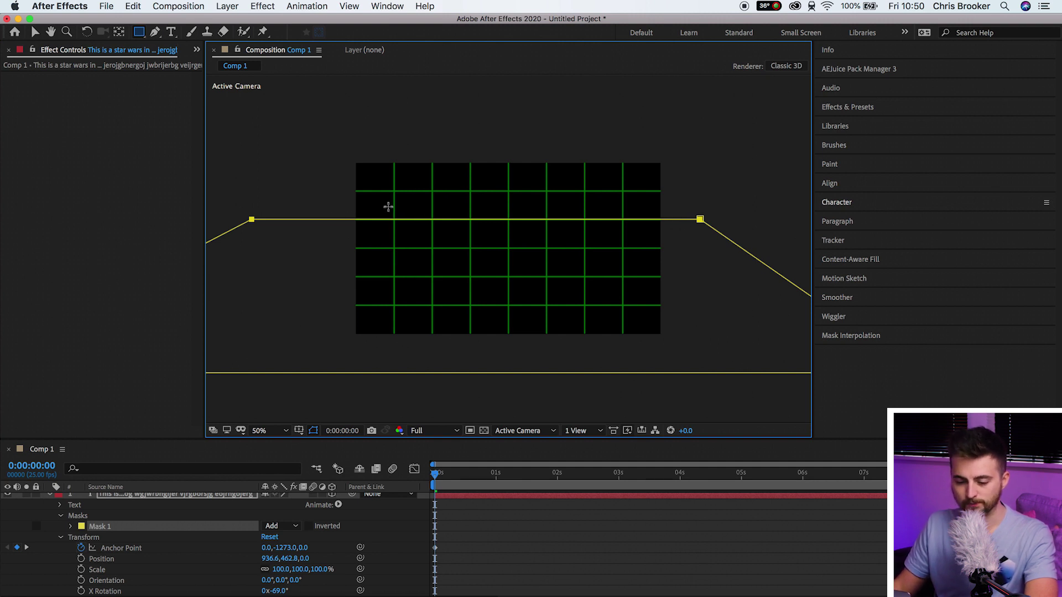
pyautogui.click(71, 527)
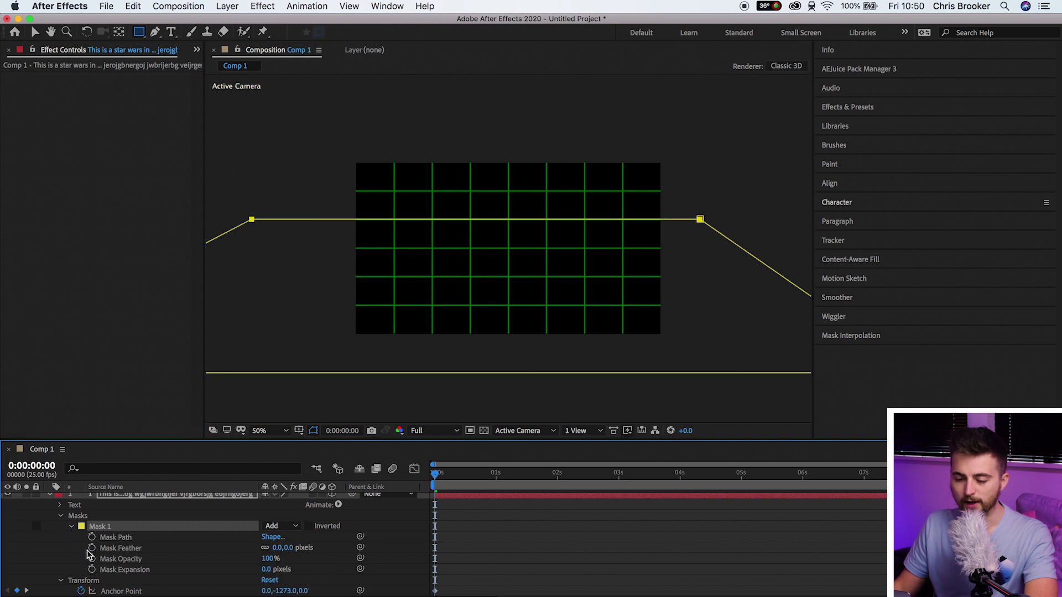
# Set a Mask Path keyframe for Mask 1 at the start of the composition.
pyautogui.click(116, 540)
pyautogui.click(92, 538)
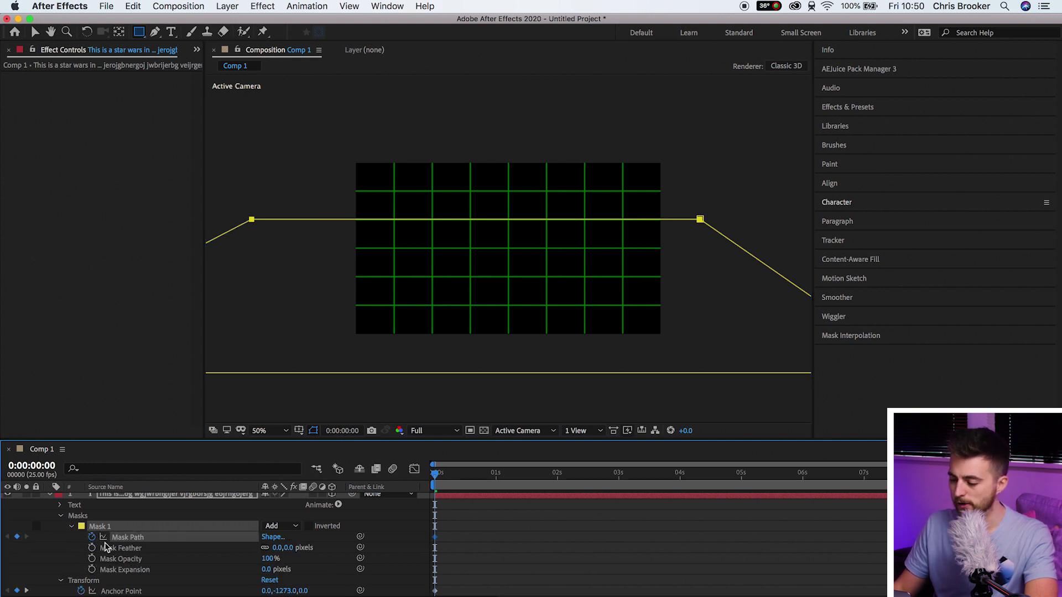
pyautogui.scroll(-5, 772, 562)
pyautogui.scroll(4, 772, 561)
pyautogui.scroll(2, 771, 561)
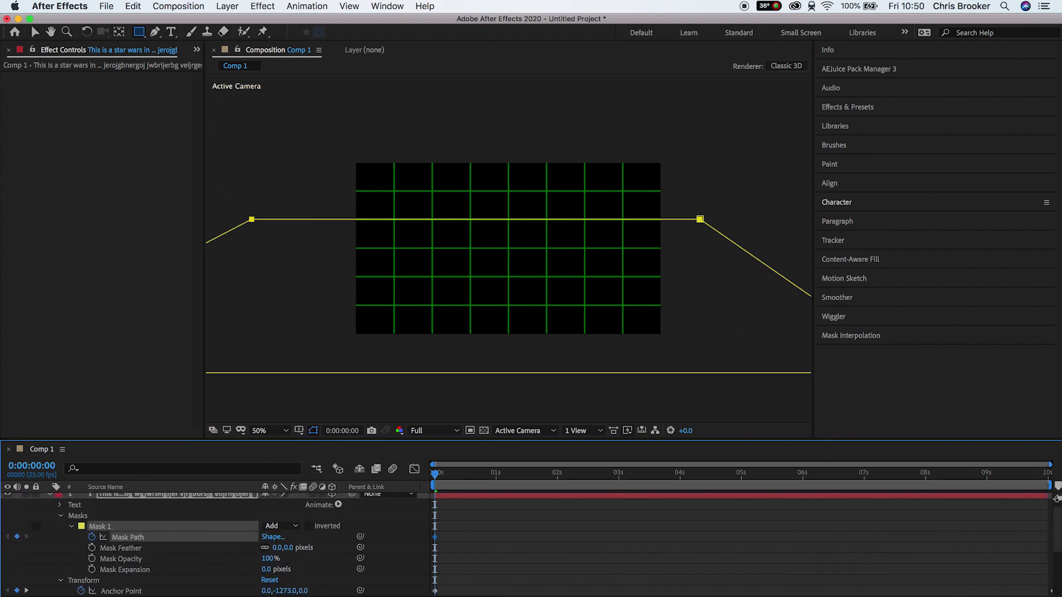
pyautogui.click(121, 591)
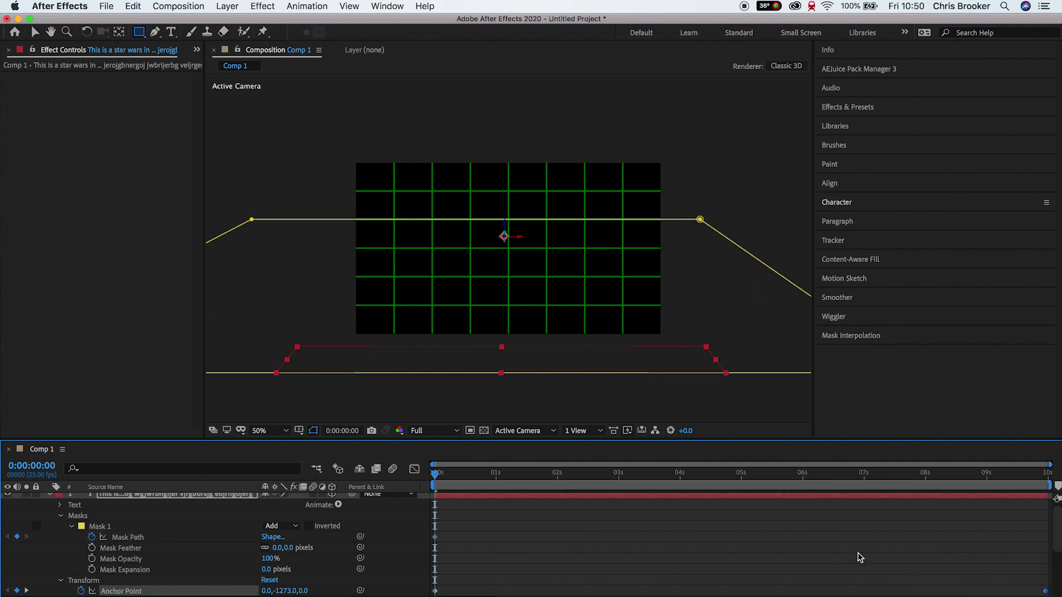
pyautogui.scroll(-2, 860, 558)
# On the last frame, move Mask 1 back down so its top edge sits on the horizon.
pyautogui.moveTo(1036, 486); pyautogui.dragTo(1049, 486)
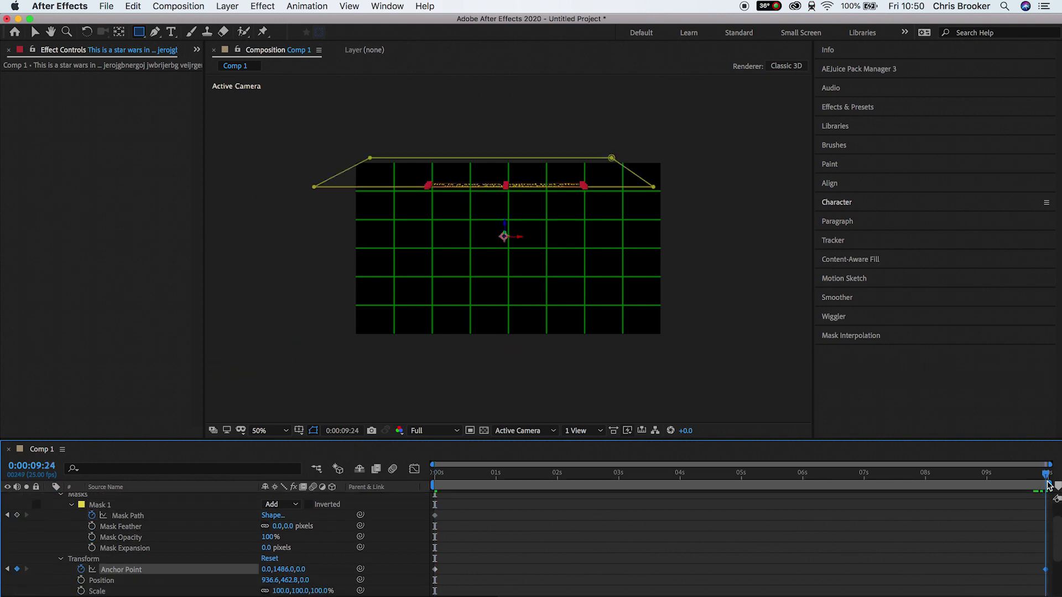
pyautogui.scroll(2, 939, 549)
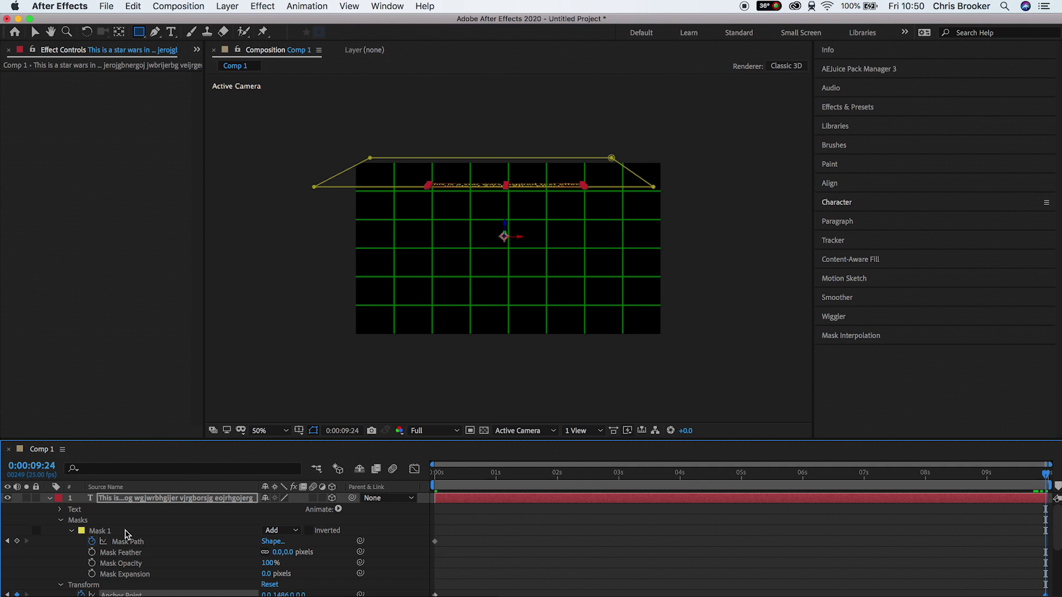
pyautogui.click(101, 531)
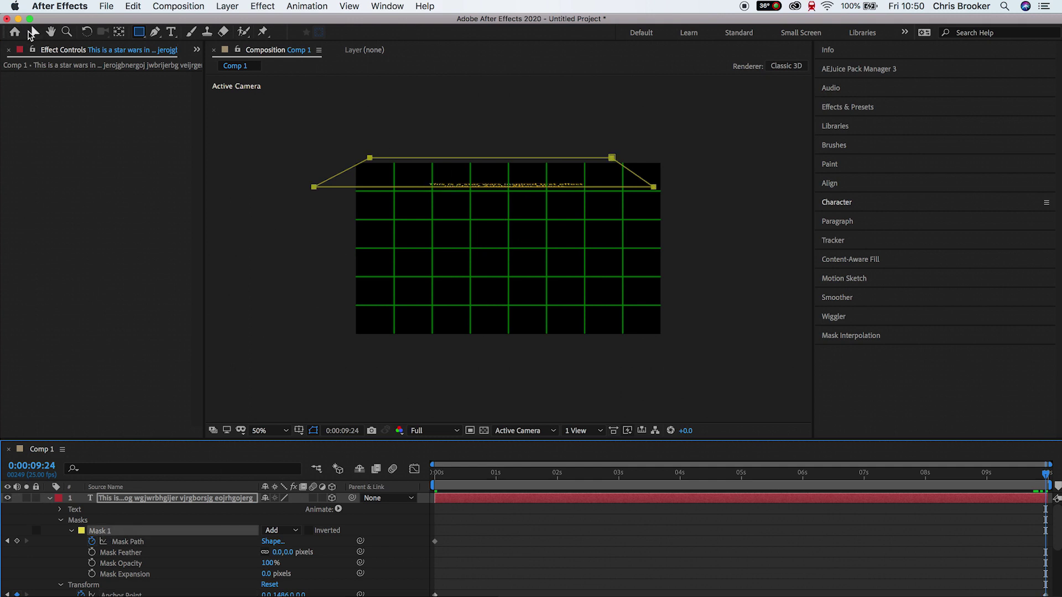
pyautogui.press('v')
pyautogui.moveTo(370, 160); pyautogui.dragTo(311, 220)
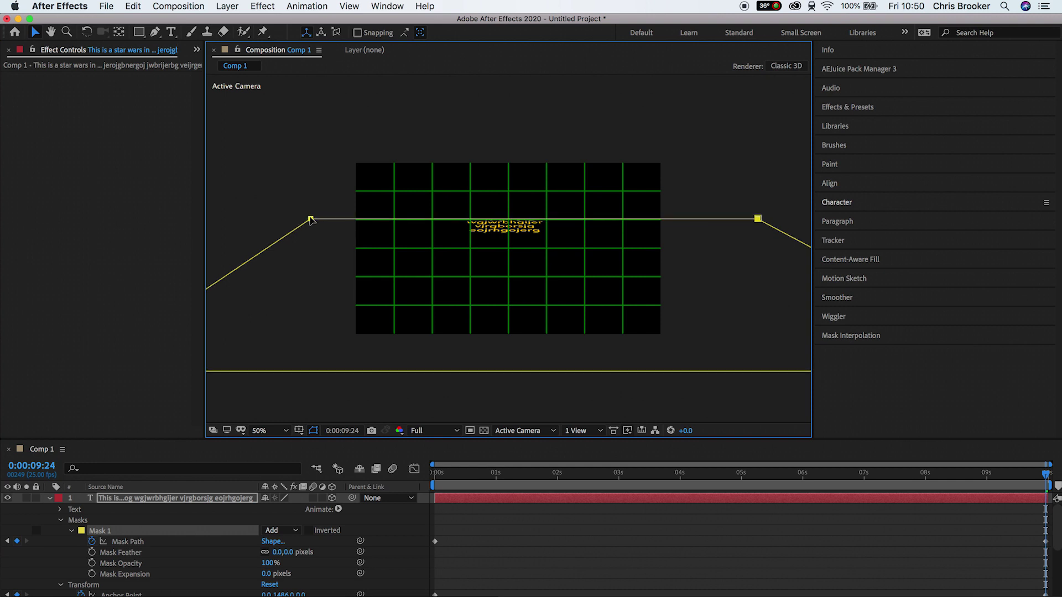
pyautogui.moveTo(1026, 480); pyautogui.dragTo(787, 475)
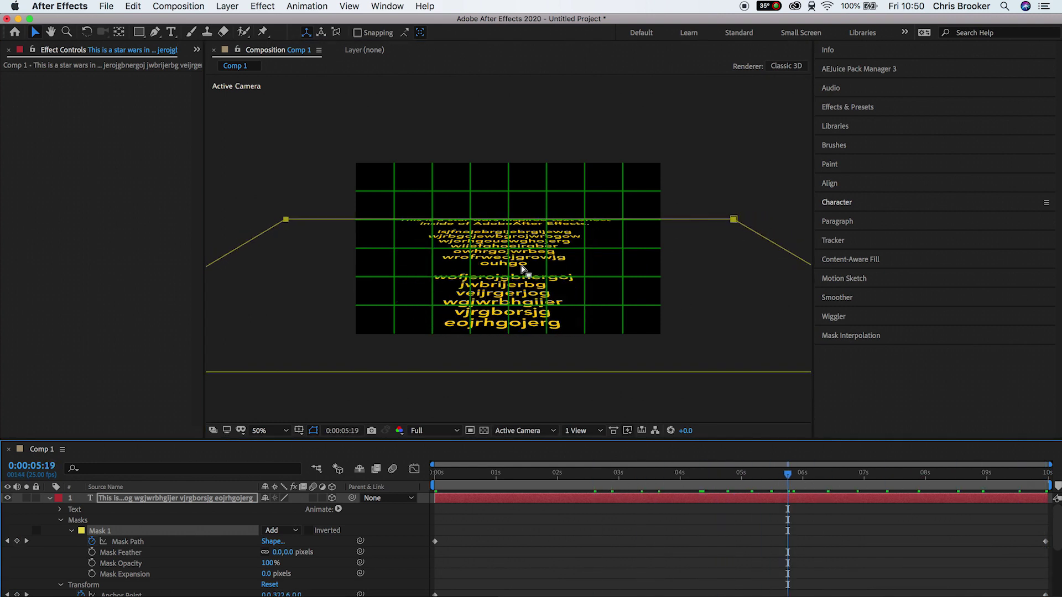
pyautogui.click(284, 431)
# Fit the viewer, hide the grid, and feather Mask 1 to about 520 pixels.
pyautogui.click(284, 219)
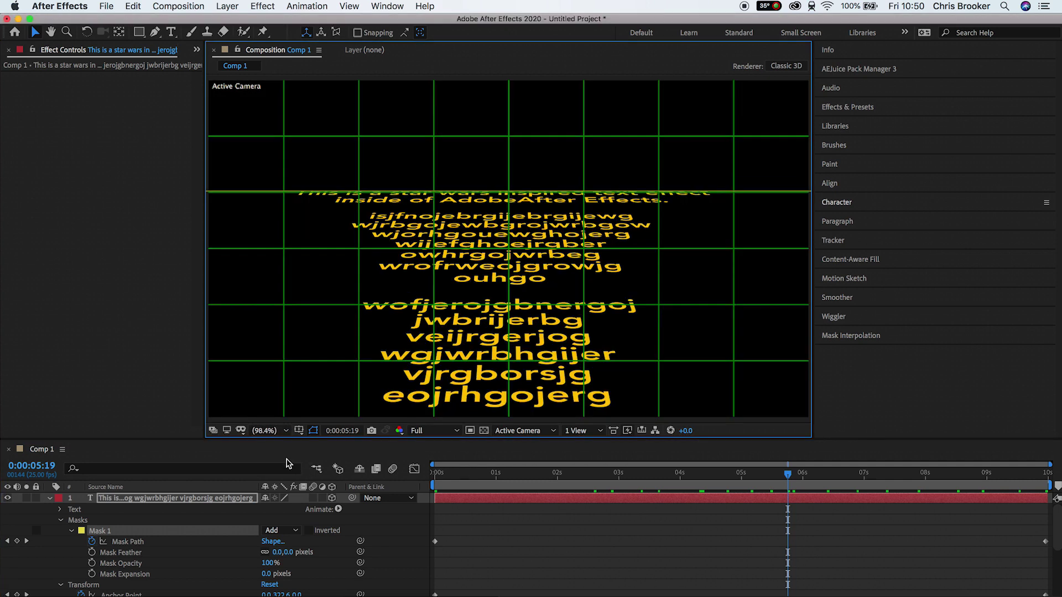
pyautogui.click(297, 432)
pyautogui.click(354, 451)
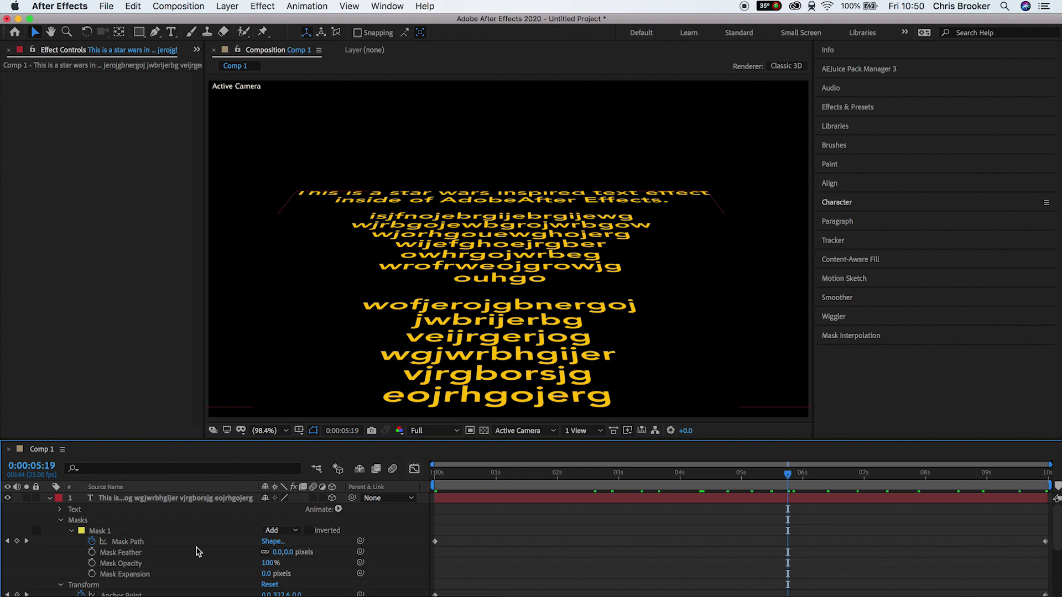
pyautogui.click(111, 531)
pyautogui.click(131, 554)
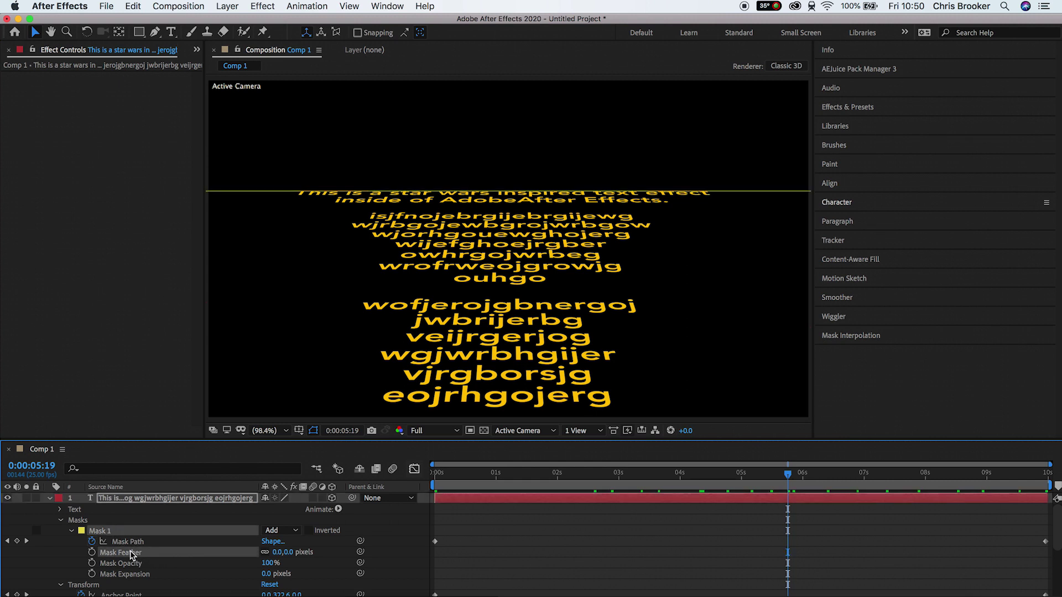
pyautogui.moveTo(391, 555); pyautogui.dragTo(559, 540)
pyautogui.click(636, 573)
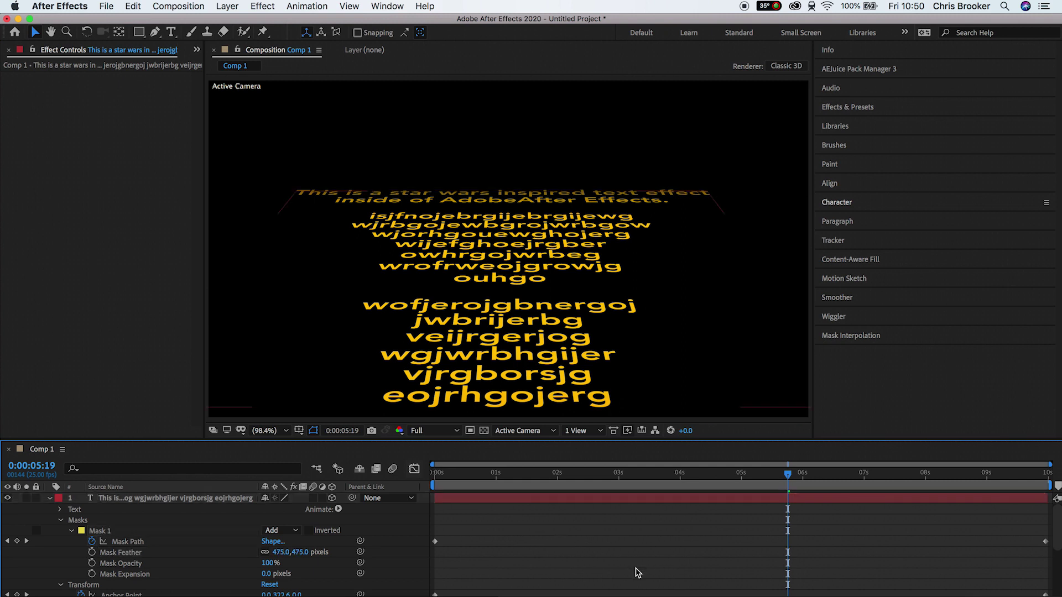
pyautogui.moveTo(287, 556); pyautogui.dragTo(313, 555)
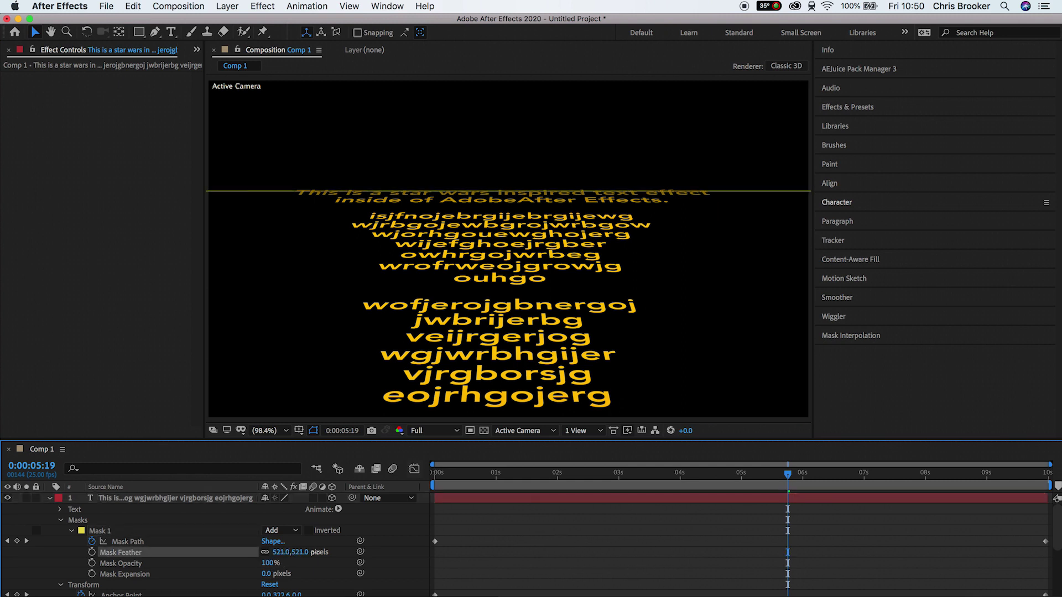
# Preview the crawl from 0:04:08 to judge the feathered fade.
pyautogui.moveTo(797, 476); pyautogui.dragTo(712, 479)
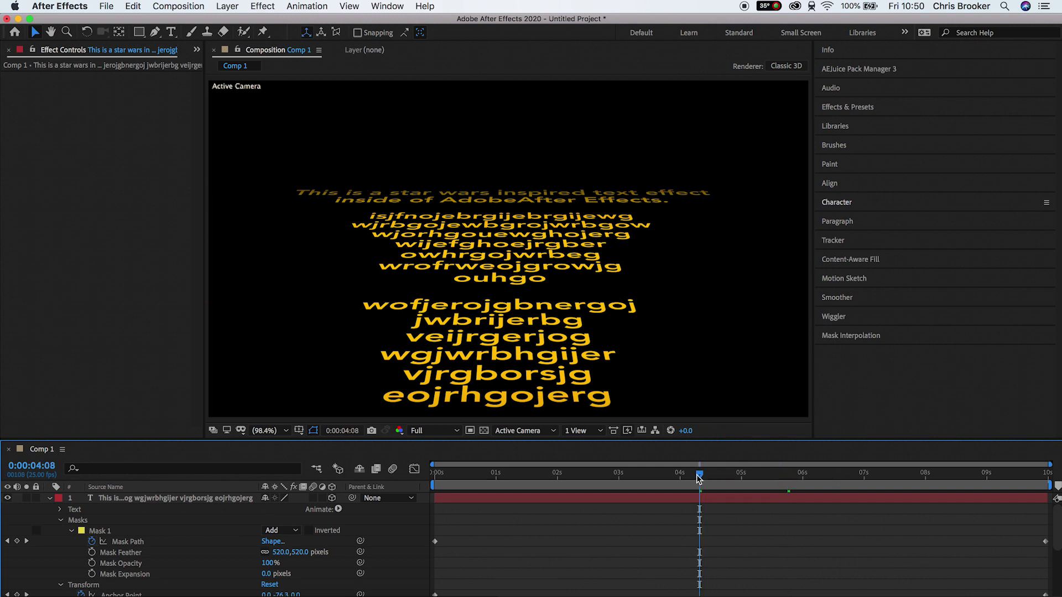
pyautogui.click(698, 474)
pyautogui.press('space')
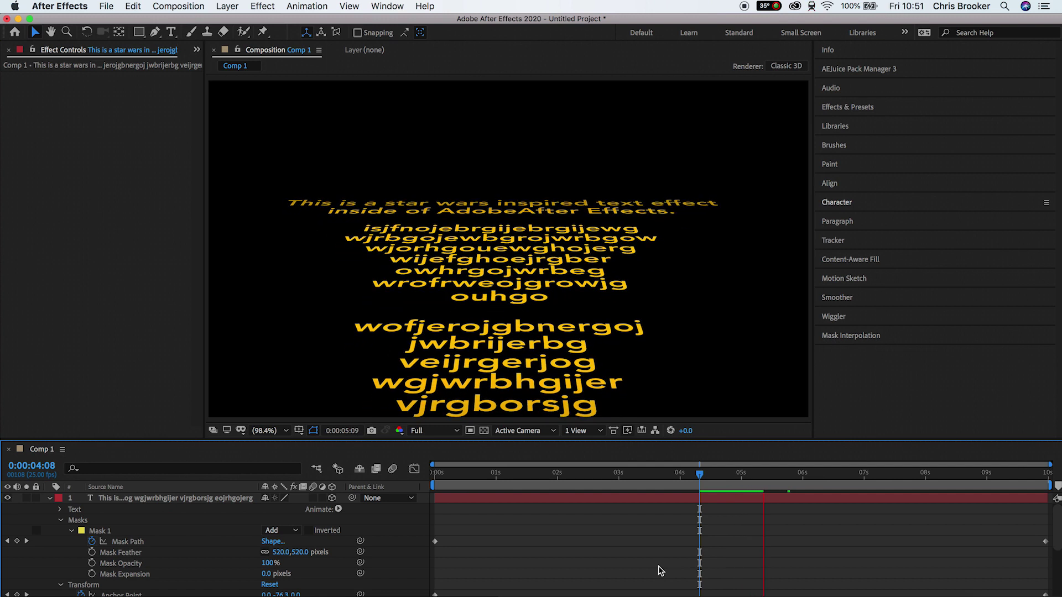
pyautogui.click(840, 474)
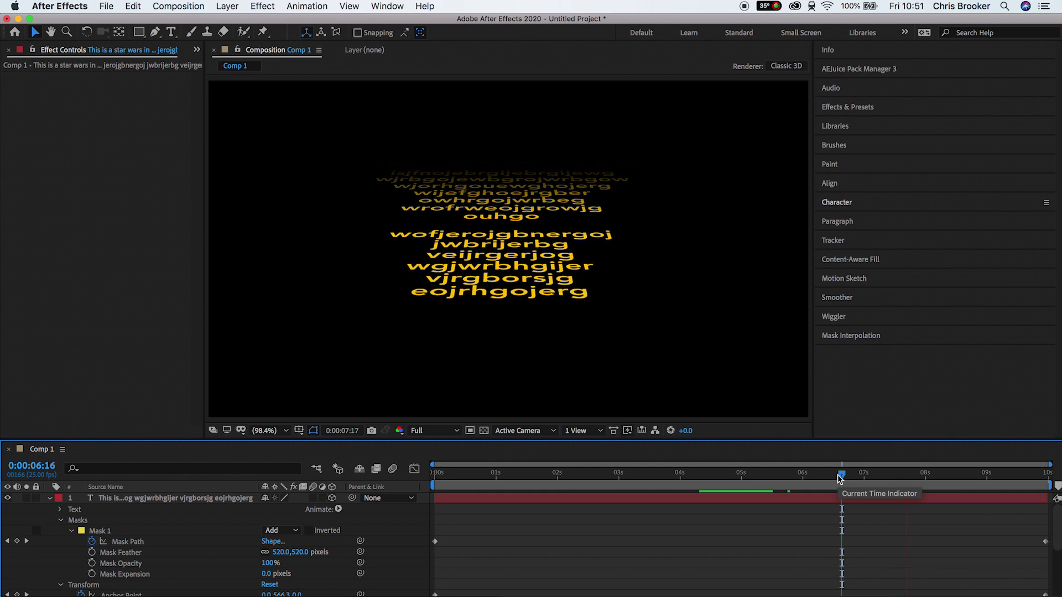
pyautogui.press('space')
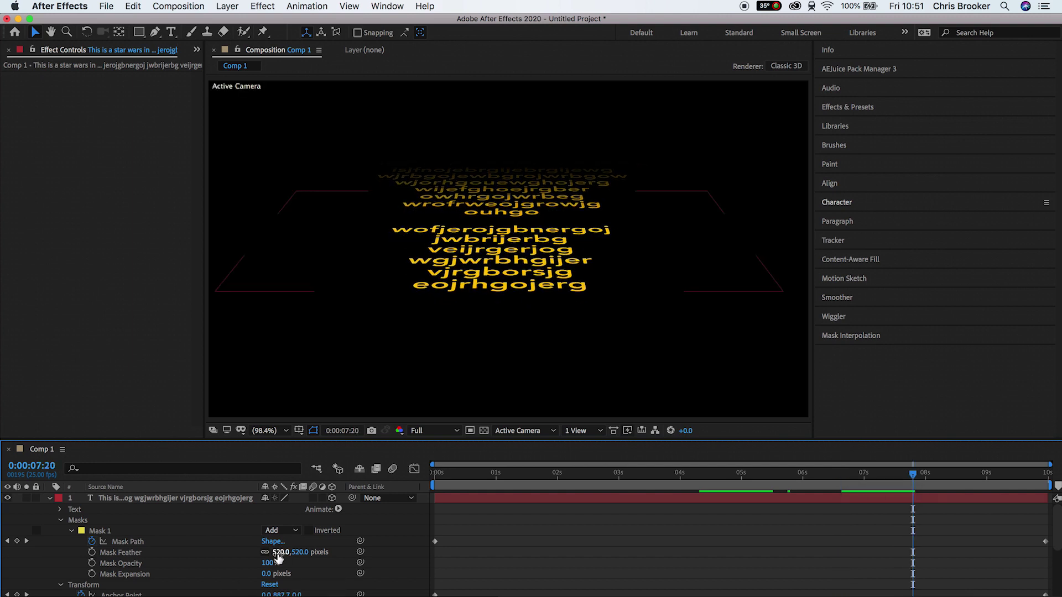
# Raise Mask 1's feather to about 1004 pixels for a soft fade at the horizon.
pyautogui.click(282, 552)
pyautogui.write('7')
pyautogui.press('Return')
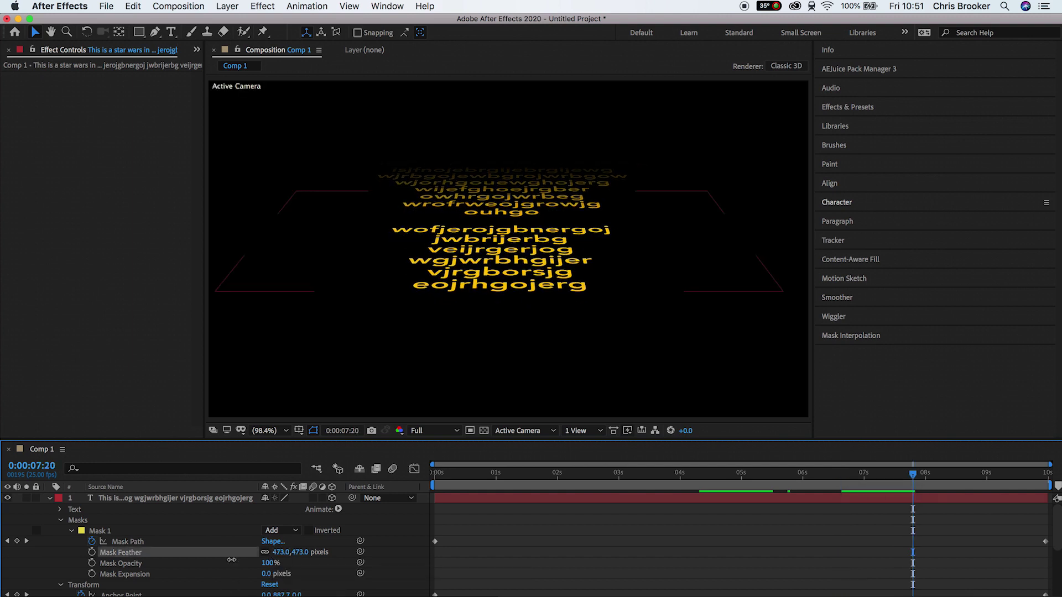
pyautogui.moveTo(282, 552); pyautogui.dragTo(877, 594)
pyautogui.click(876, 595)
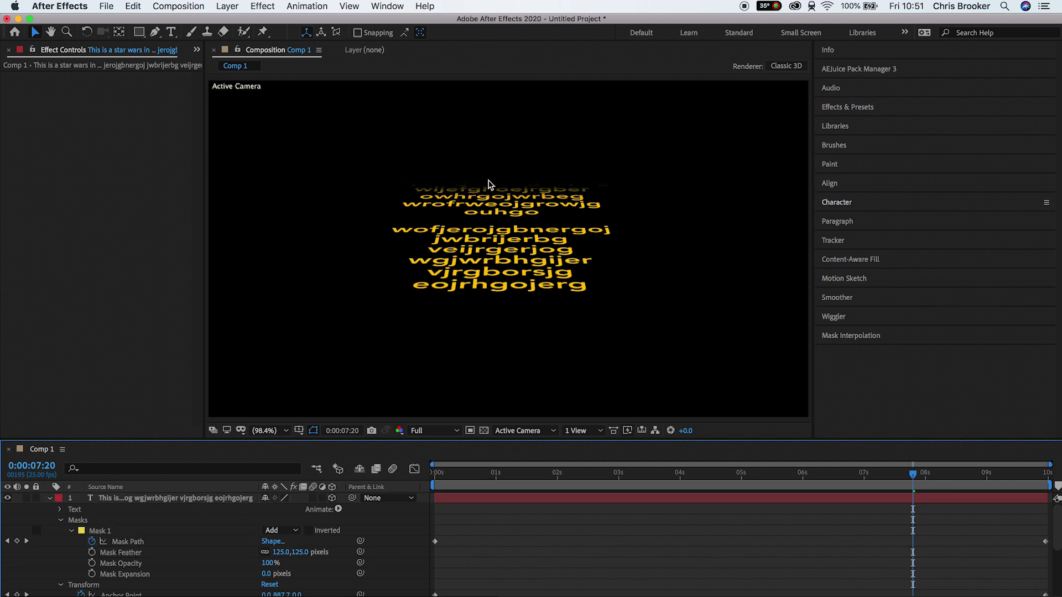
pyautogui.scroll(5, 490, 185)
pyautogui.scroll(-4, 534, 218)
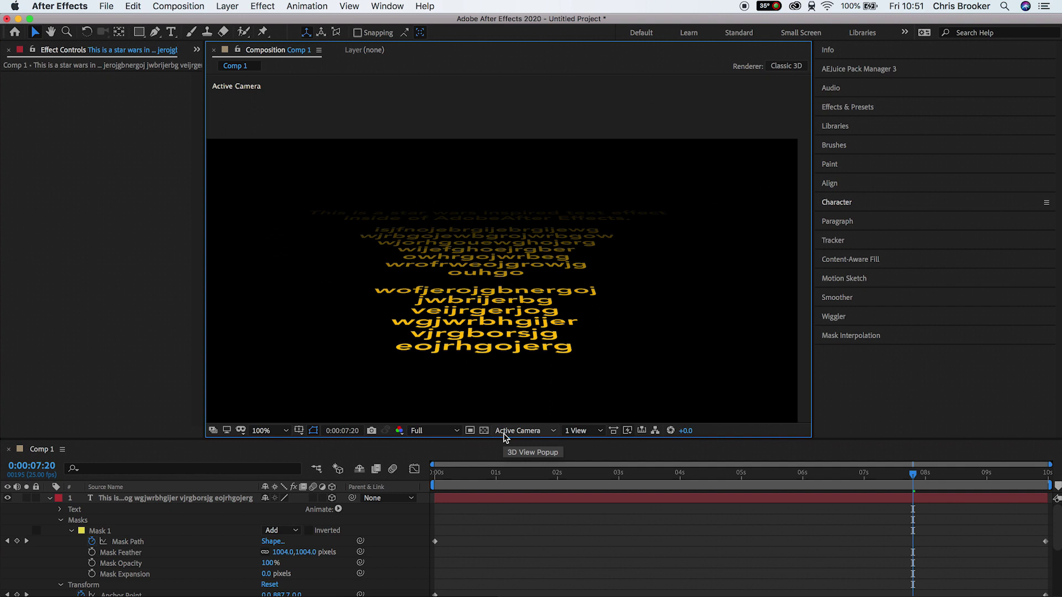
pyautogui.moveTo(280, 552); pyautogui.dragTo(294, 556)
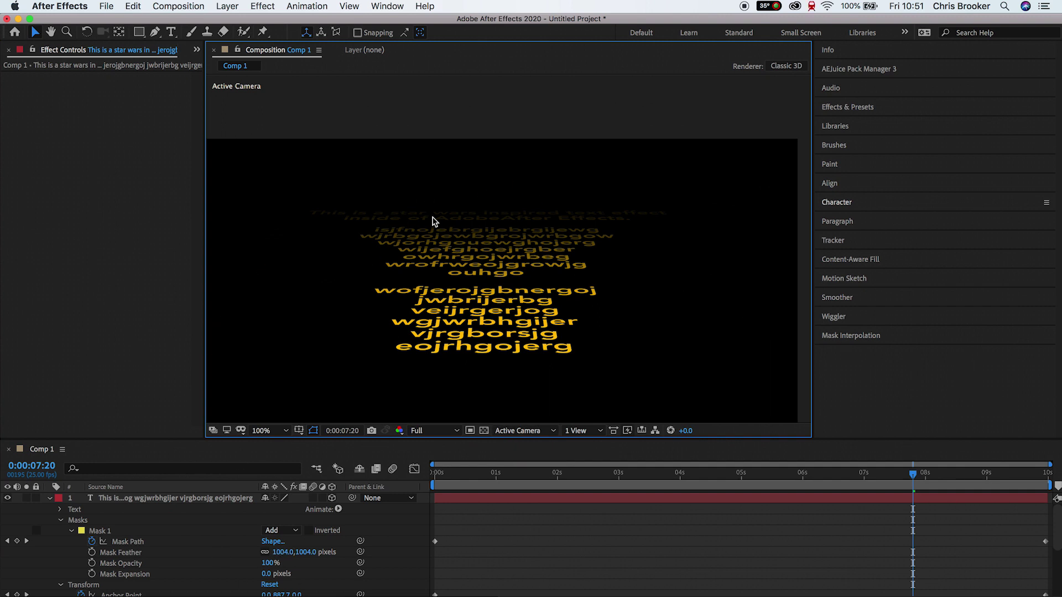
pyautogui.click(275, 434)
pyautogui.click(272, 216)
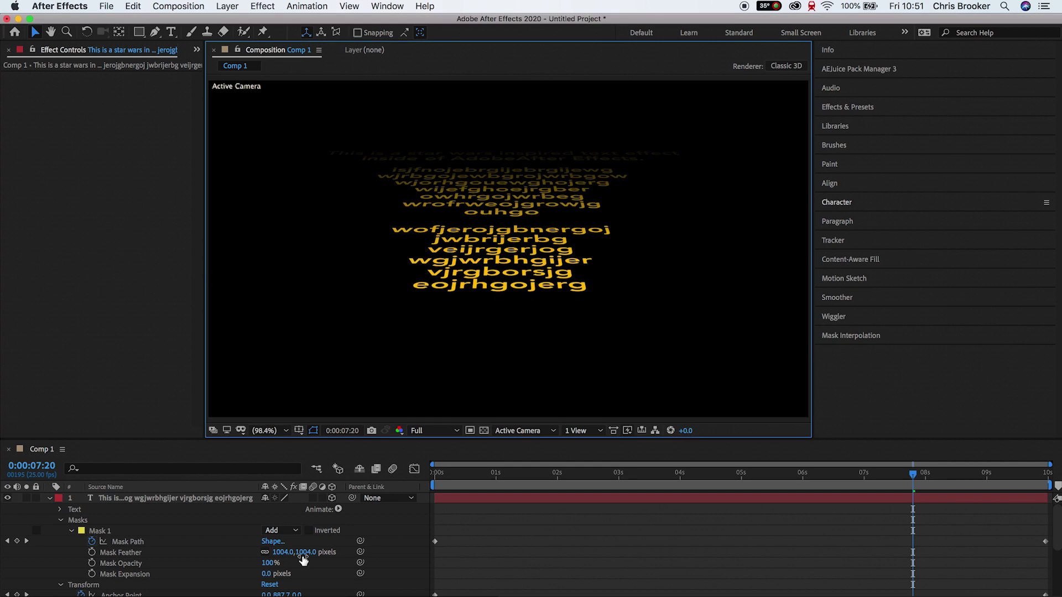
# Collapse the crawl text layer's properties and switch on its Motion Blur.
pyautogui.press('Home')
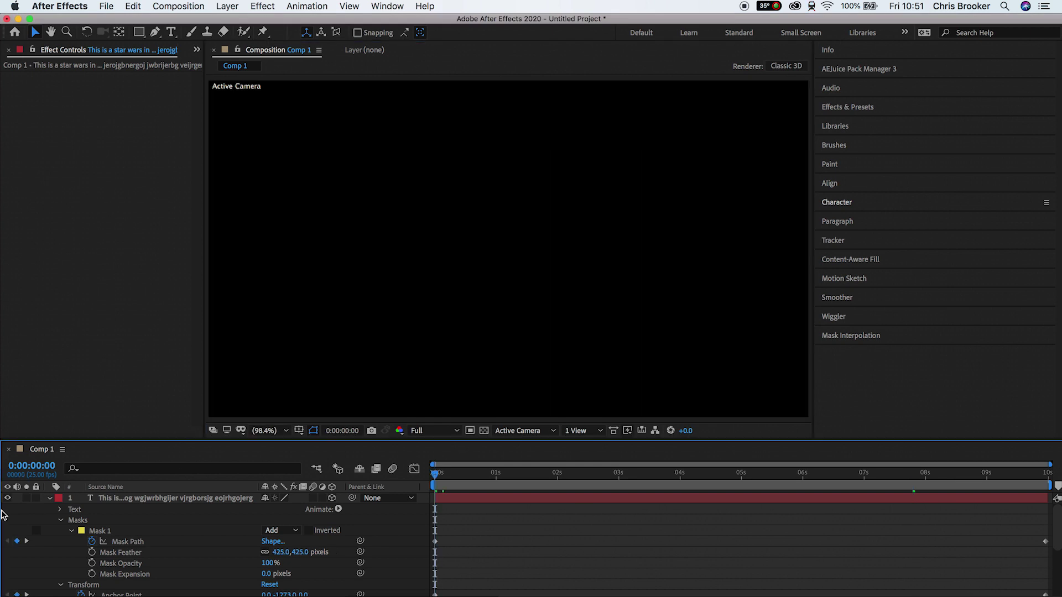
pyautogui.click(50, 499)
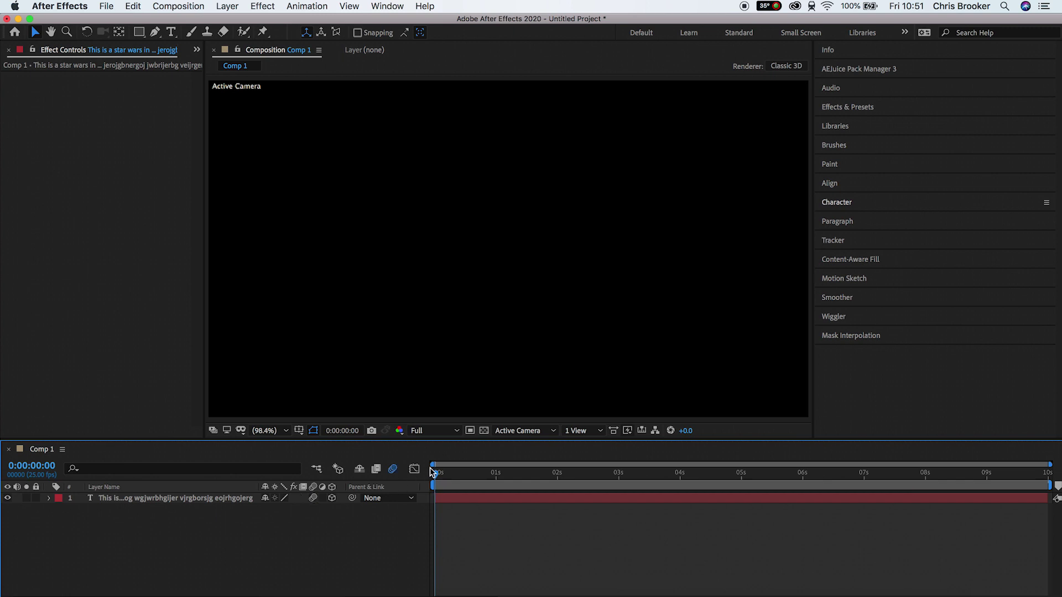
pyautogui.click(393, 470)
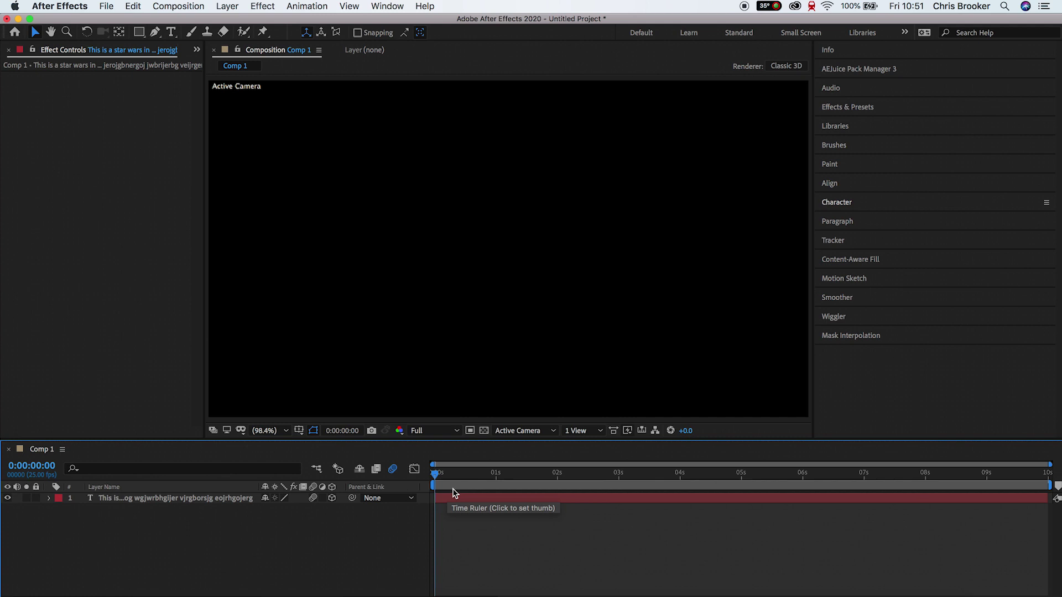